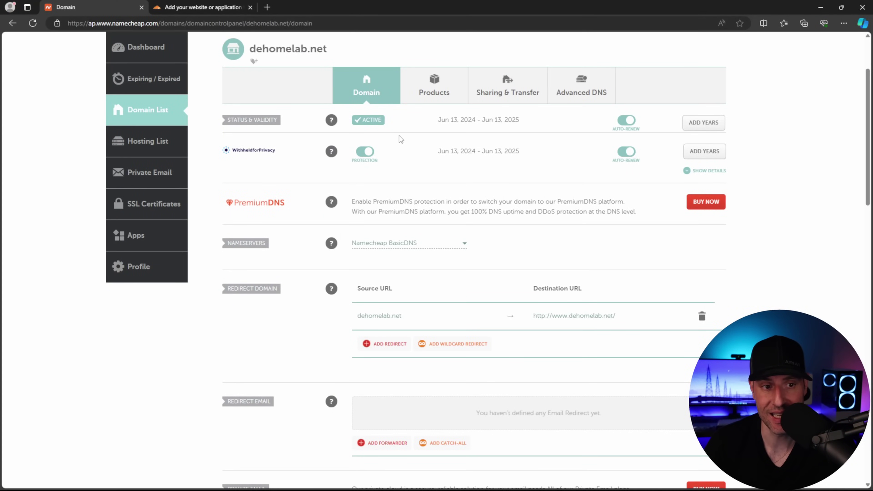
Switch to Cloudflare and add the domain dehomelab.net as a new website
{"action": "left_click", "coordinate": [236, 9]}
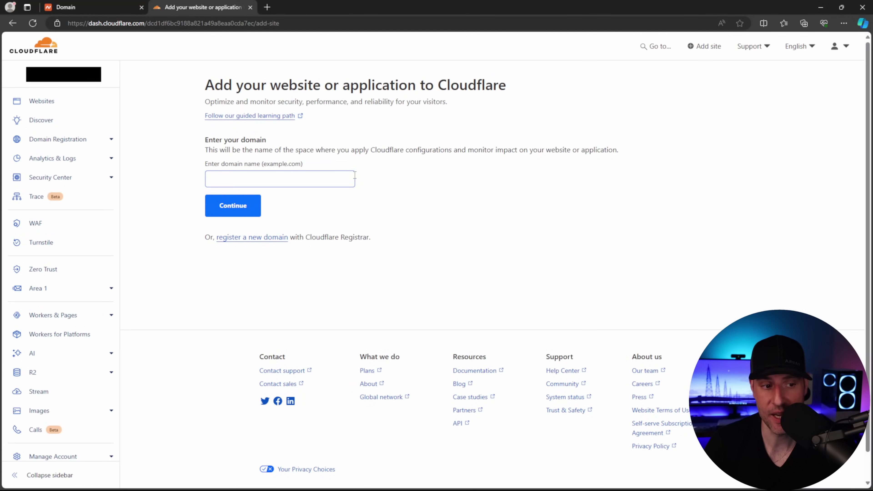
{"action": "left_click", "coordinate": [282, 177]}
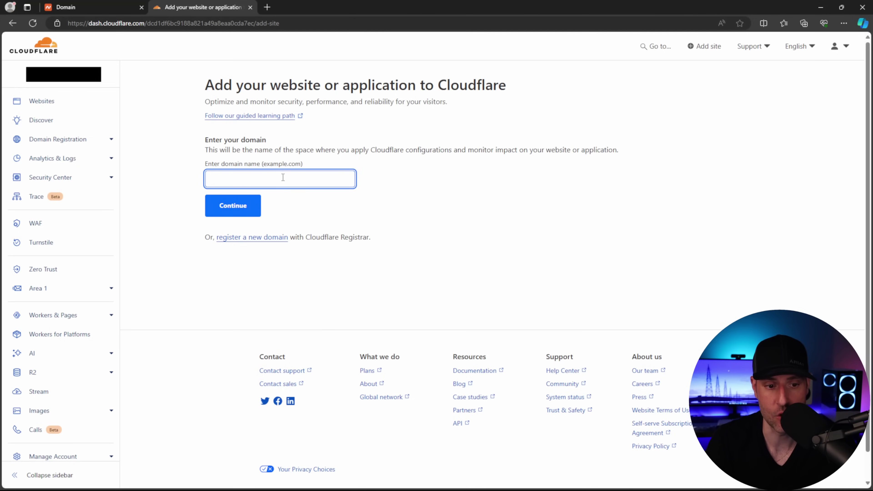
{"action": "type", "text": "dehomelab.net"}
{"action": "left_click", "coordinate": [244, 206]}
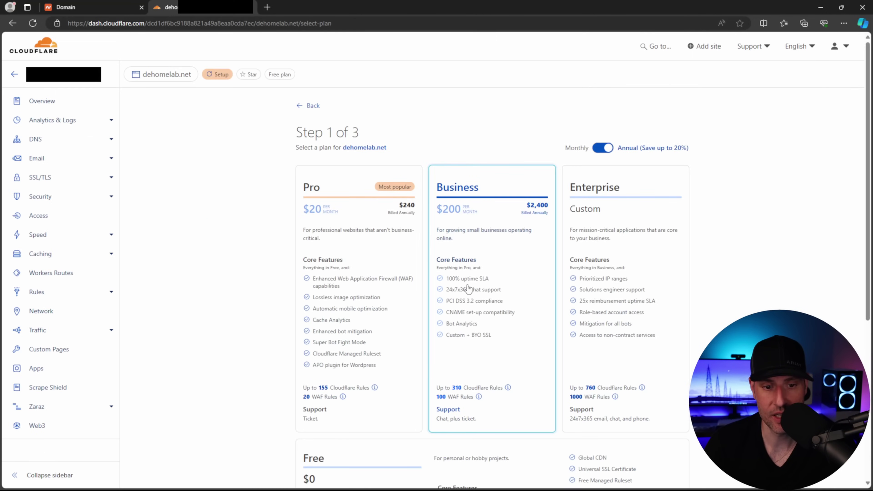
Choose the Free $0 plan for dehomelab.net and continue the setup
{"action": "scroll", "coordinate": [618, 158], "scroll_direction": "down", "scroll_amount": 2}
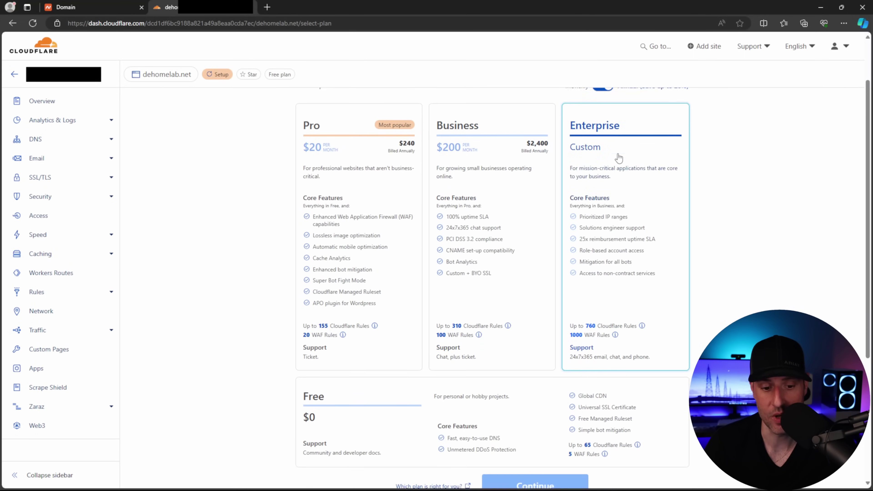
{"action": "scroll", "coordinate": [619, 158], "scroll_direction": "down", "scroll_amount": 3}
{"action": "left_click", "coordinate": [494, 309]}
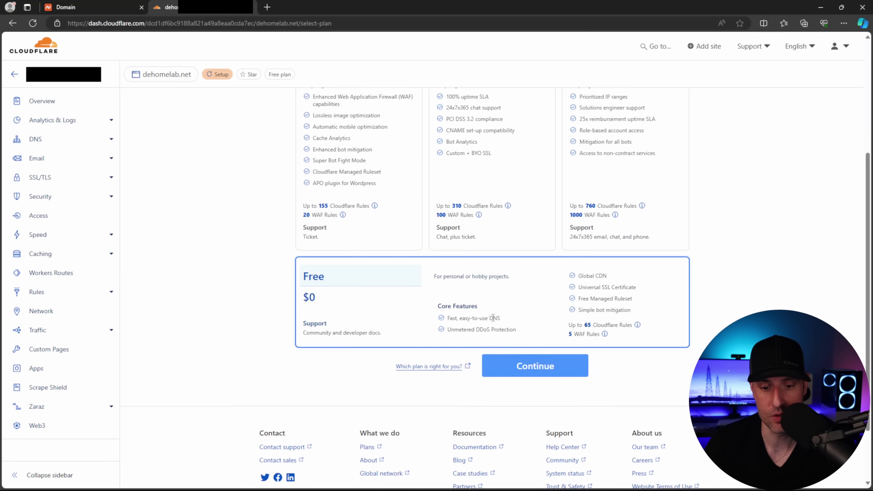
{"action": "left_click", "coordinate": [540, 369]}
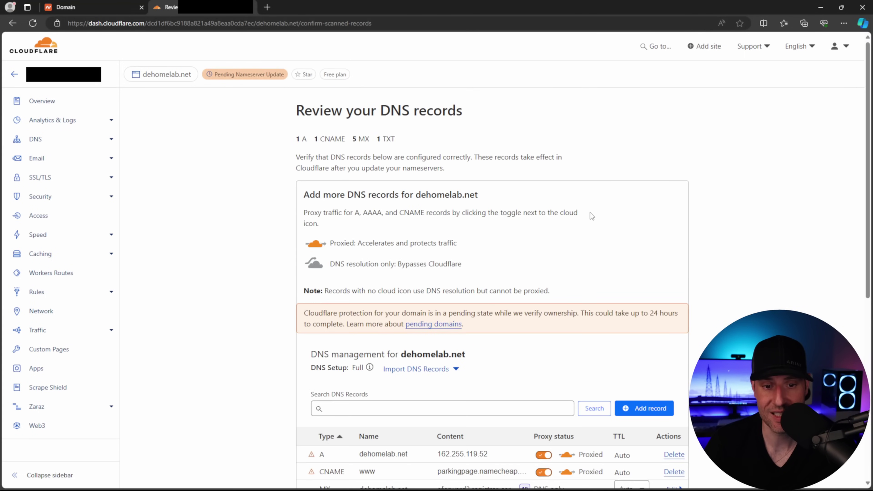
Review the scanned DNS records for dehomelab.net and accept them as they are
{"action": "scroll", "coordinate": [590, 212], "scroll_direction": "down", "scroll_amount": 4}
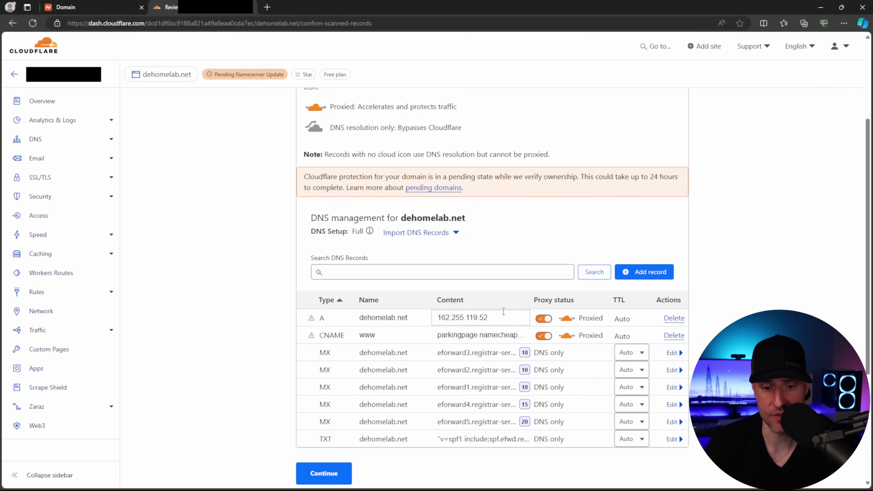
{"action": "scroll", "coordinate": [503, 311], "scroll_direction": "down", "scroll_amount": 3}
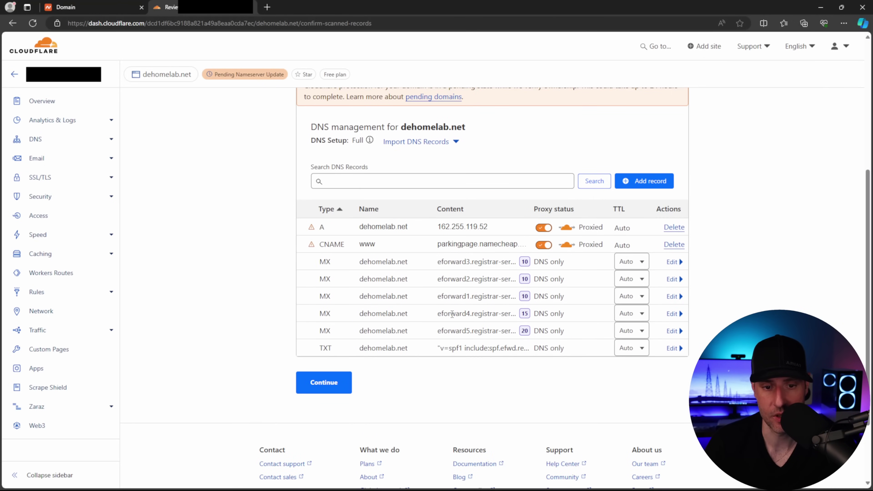
{"action": "left_click", "coordinate": [323, 383]}
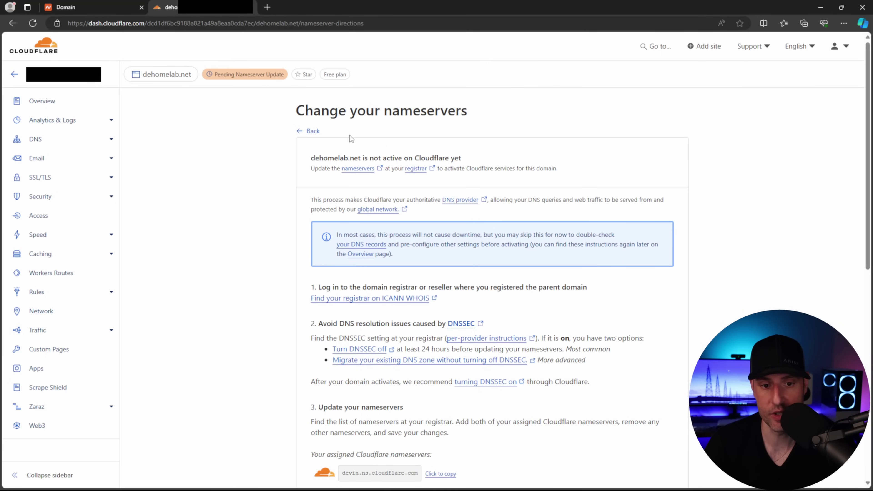
Copy the assigned nameserver devin.ns.cloudflare.com and return to the domain's Namecheap page
{"action": "scroll", "coordinate": [373, 211], "scroll_direction": "down", "scroll_amount": 5}
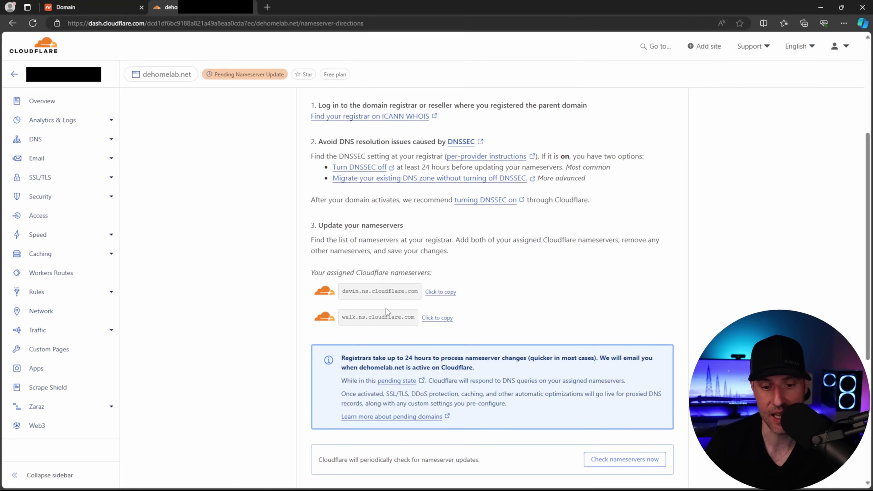
{"action": "left_click", "coordinate": [440, 292]}
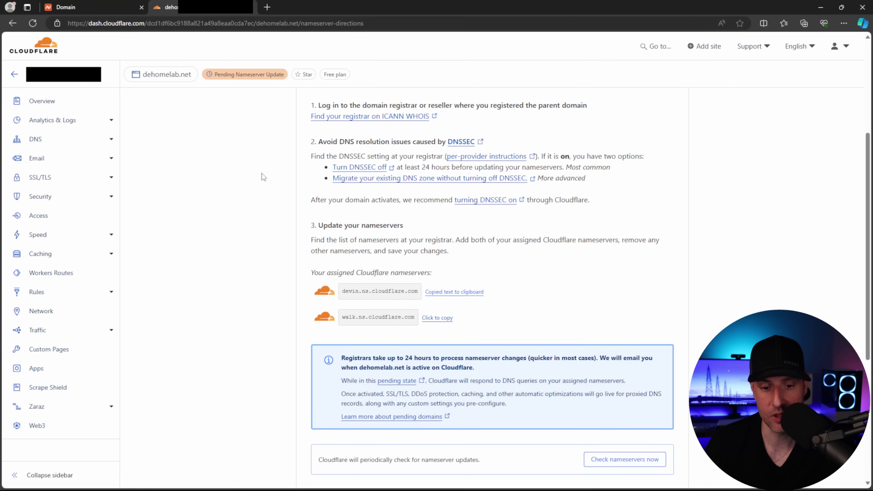
{"action": "left_click", "coordinate": [93, 7]}
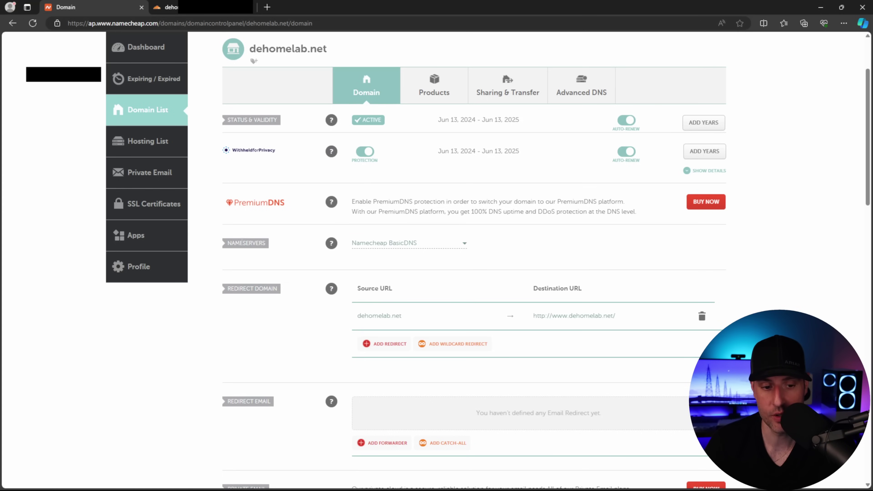
Set the domain's nameservers to Custom DNS with devin.ns.cloudflare.com and walk.ns.cloudflare.com, check them against Cloudflare, and save
{"action": "left_click", "coordinate": [376, 243]}
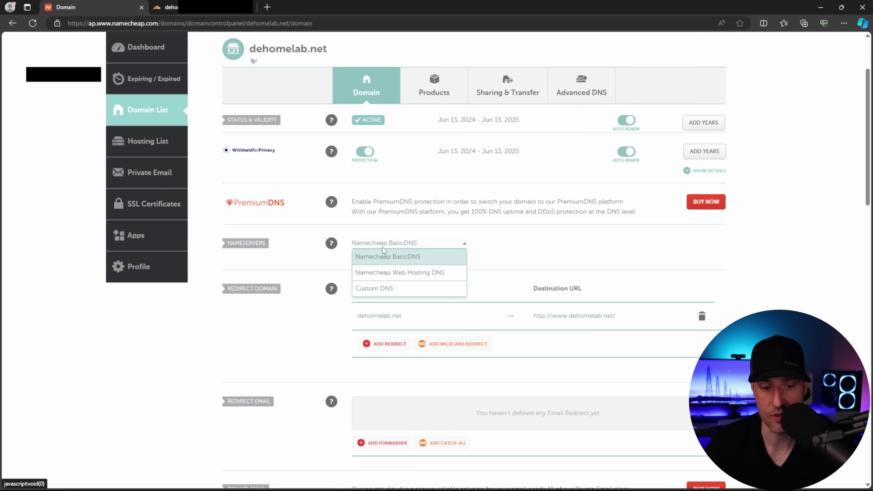
{"action": "left_click", "coordinate": [391, 288]}
{"action": "left_click", "coordinate": [422, 267]}
{"action": "key", "text": "ctrl+v"}
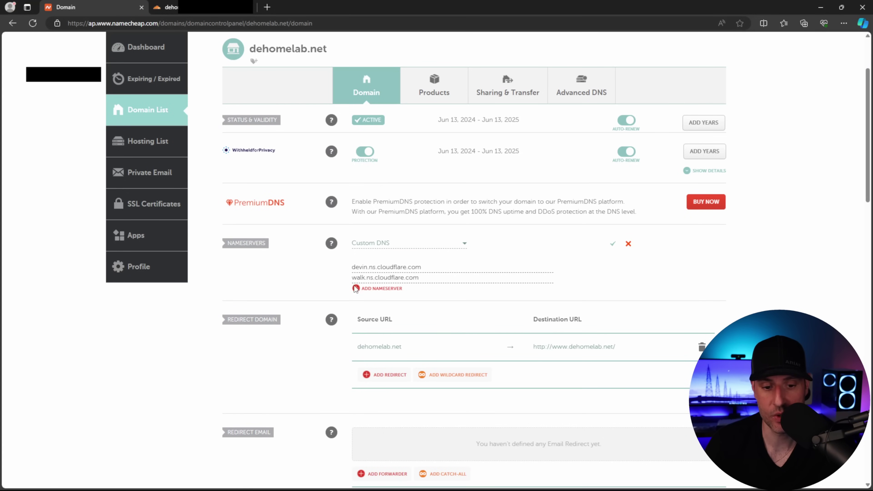
{"action": "left_click", "coordinate": [165, 6]}
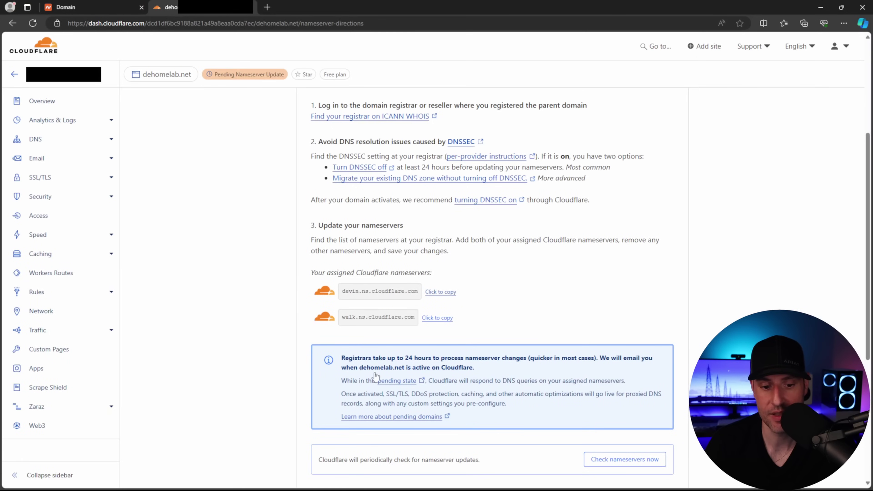
{"action": "left_click", "coordinate": [110, 11]}
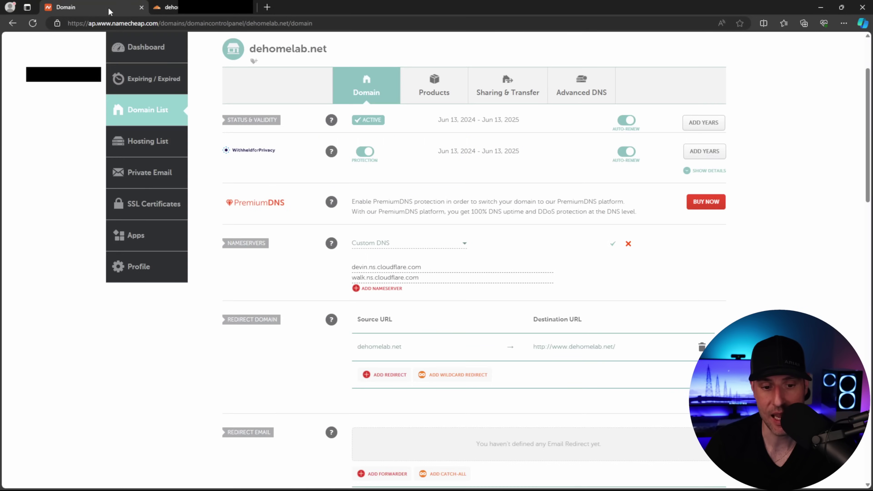
{"action": "left_click", "coordinate": [613, 244]}
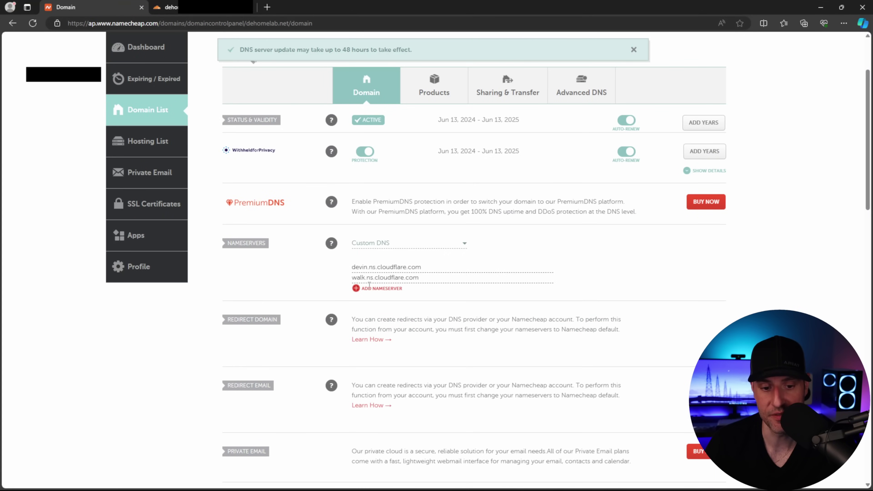
Back in Cloudflare, request an immediate nameserver check for dehomelab.net and continue to the Quick Start Guide
{"action": "left_click", "coordinate": [165, 7]}
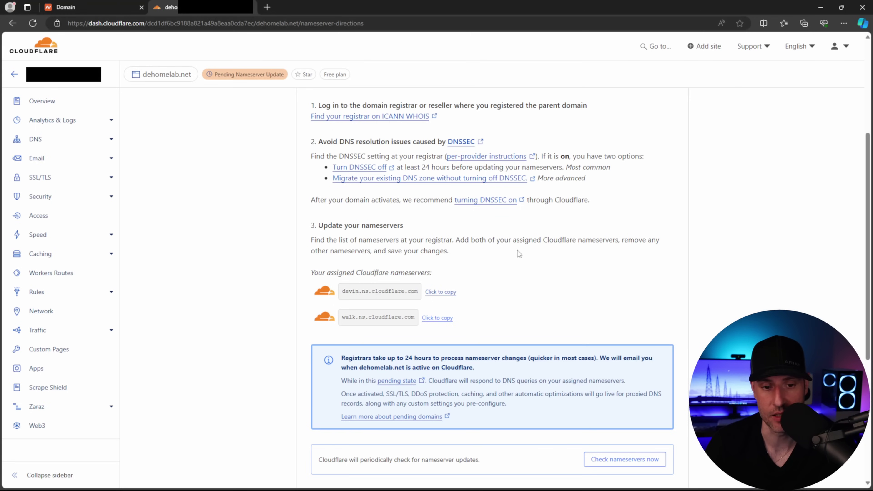
{"action": "scroll", "coordinate": [518, 253], "scroll_direction": "down", "scroll_amount": 4}
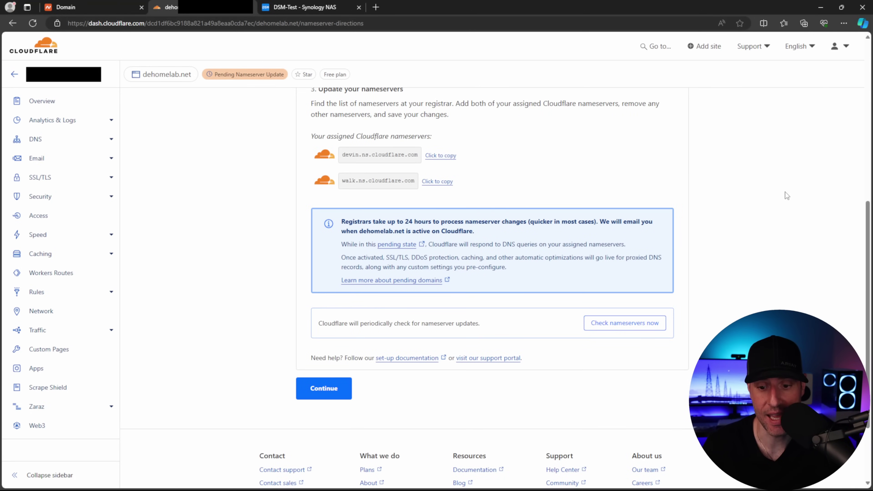
{"action": "left_click", "coordinate": [629, 325]}
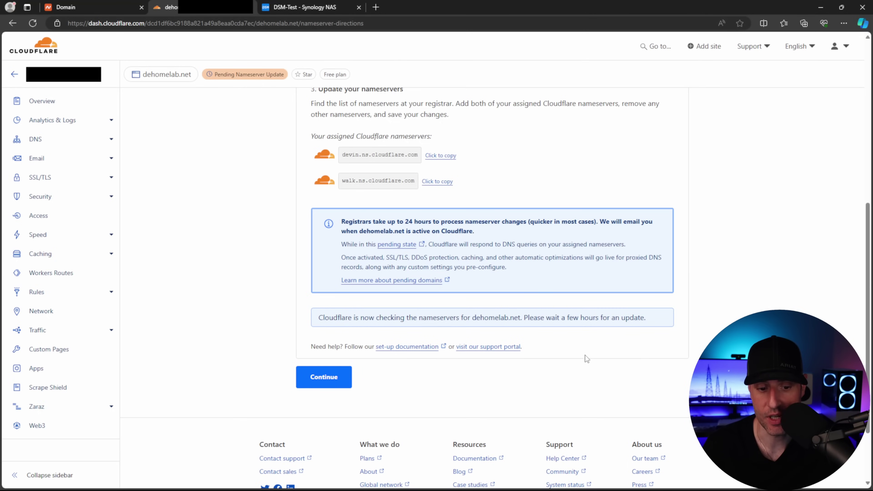
{"action": "left_click", "coordinate": [330, 378]}
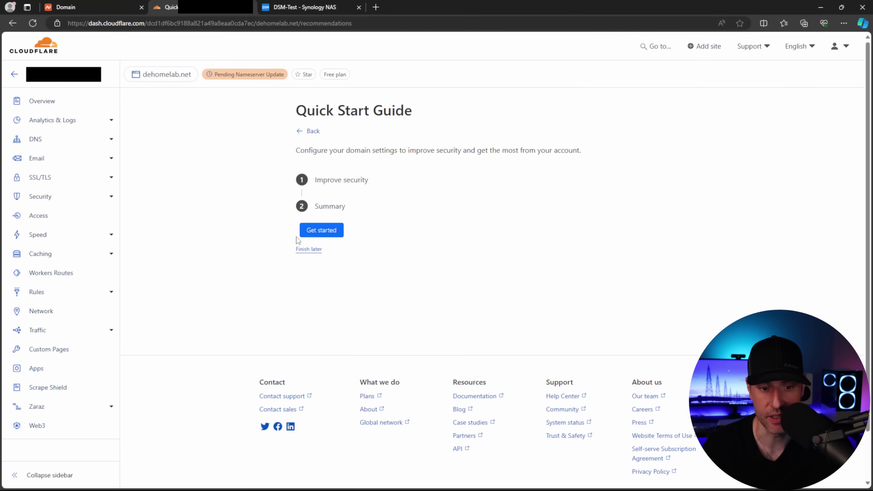
Start the Quick Start Guide, review the Automatic HTTPS Rewrites setting and skip ahead through the summary
{"action": "left_click", "coordinate": [315, 232]}
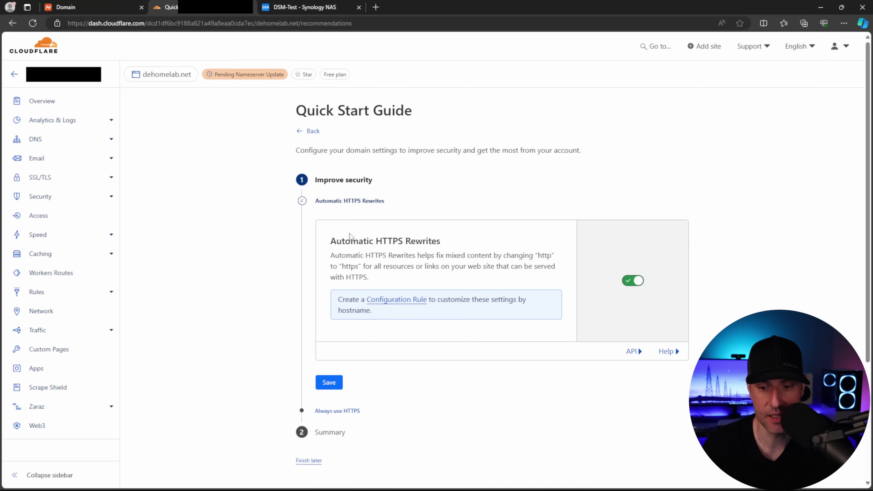
{"action": "scroll", "coordinate": [326, 250], "scroll_direction": "down", "scroll_amount": 1}
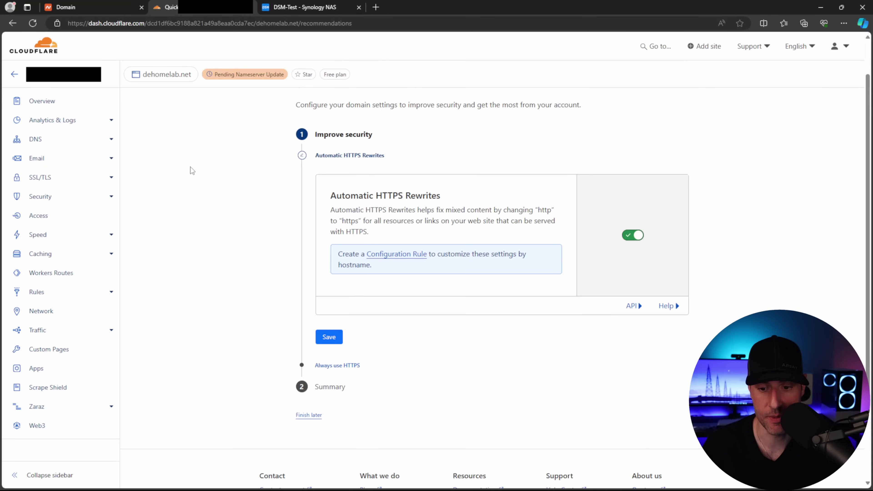
{"action": "scroll", "coordinate": [467, 210], "scroll_direction": "down", "scroll_amount": 1}
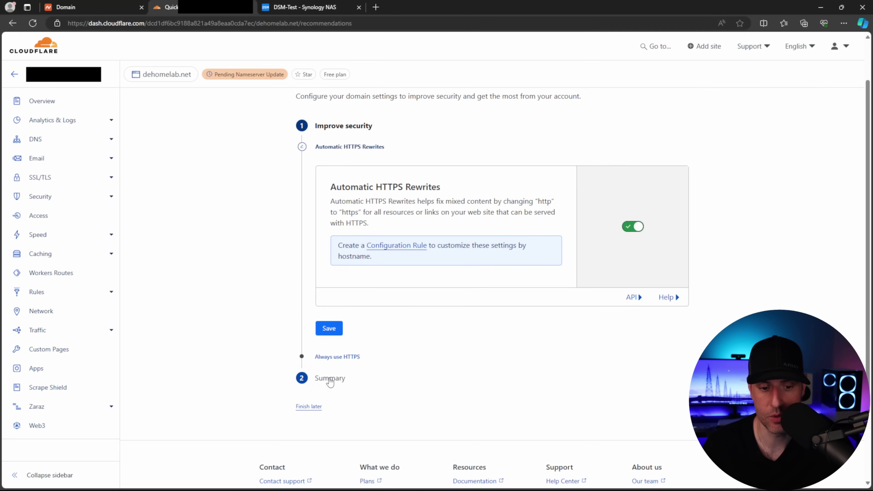
{"action": "left_click", "coordinate": [330, 378]}
{"action": "left_click", "coordinate": [330, 230]}
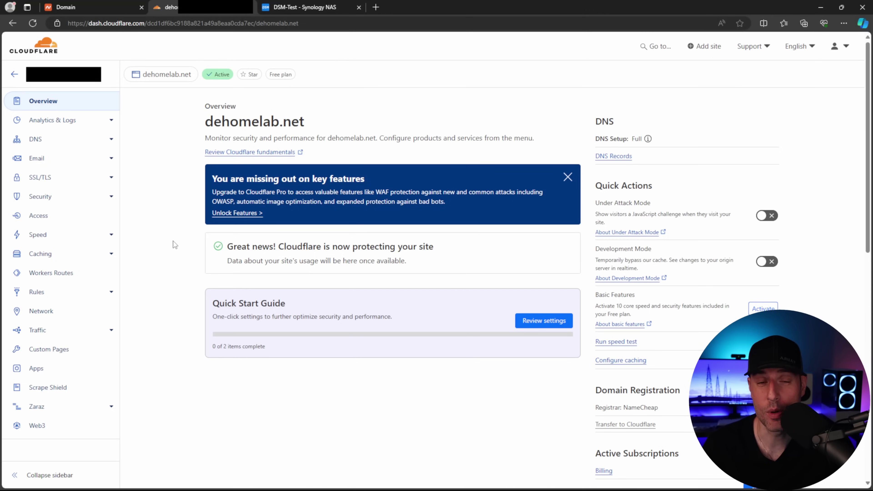
Review the DNS records of dehomelab.net and return to the Cloudflare account home
{"action": "left_click", "coordinate": [63, 140]}
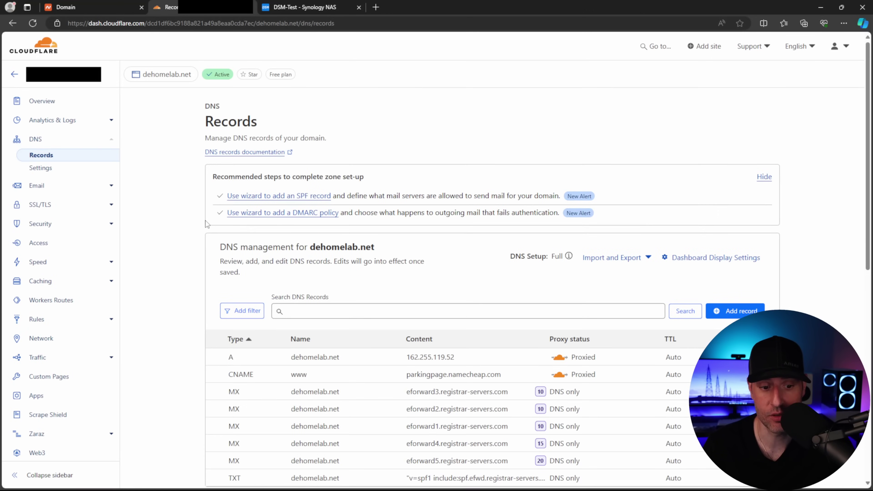
{"action": "scroll", "coordinate": [251, 271], "scroll_direction": "down", "scroll_amount": 4}
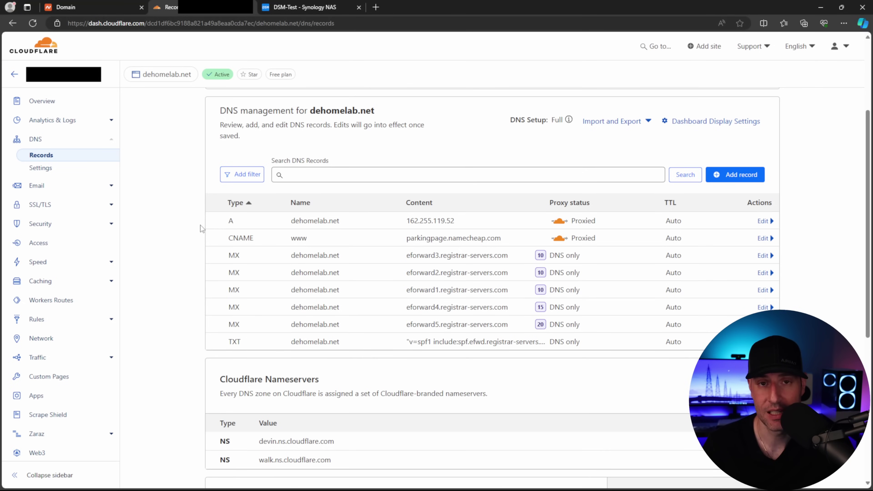
{"action": "key", "text": "alt+Left"}
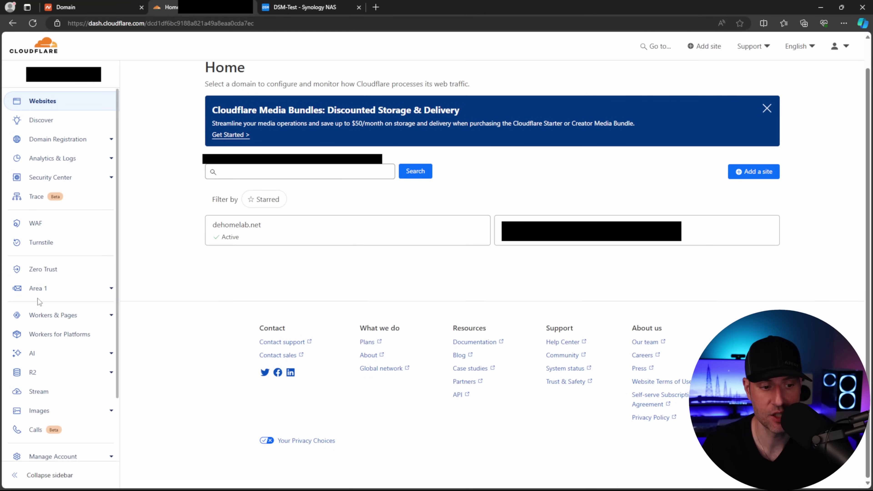
In Zero Trust, create a new network tunnel named dehomelab and save it
{"action": "left_click", "coordinate": [43, 270]}
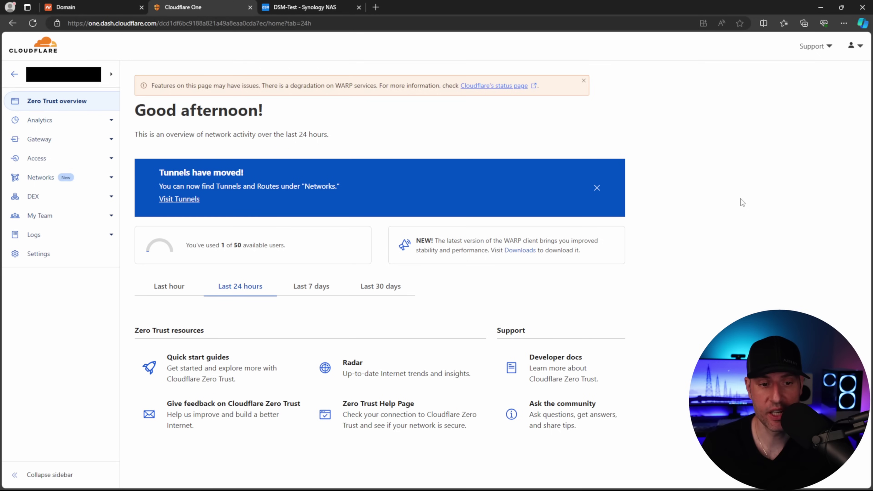
{"action": "left_click", "coordinate": [113, 178]}
{"action": "left_click", "coordinate": [41, 193]}
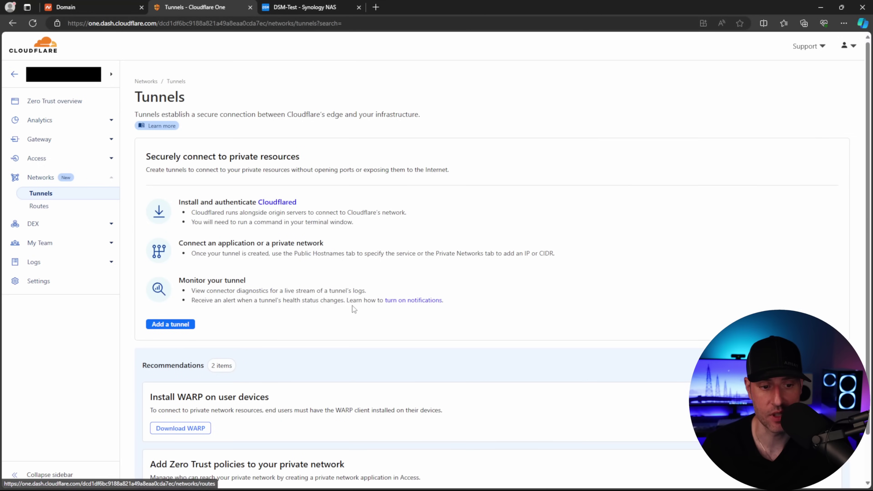
{"action": "scroll", "coordinate": [285, 267], "scroll_direction": "down", "scroll_amount": 2}
{"action": "left_click", "coordinate": [171, 275]}
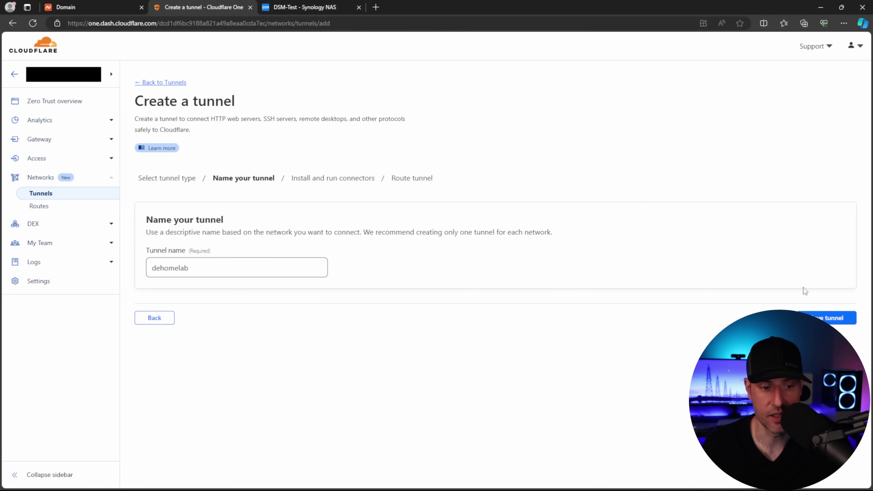
{"action": "left_click", "coordinate": [824, 318]}
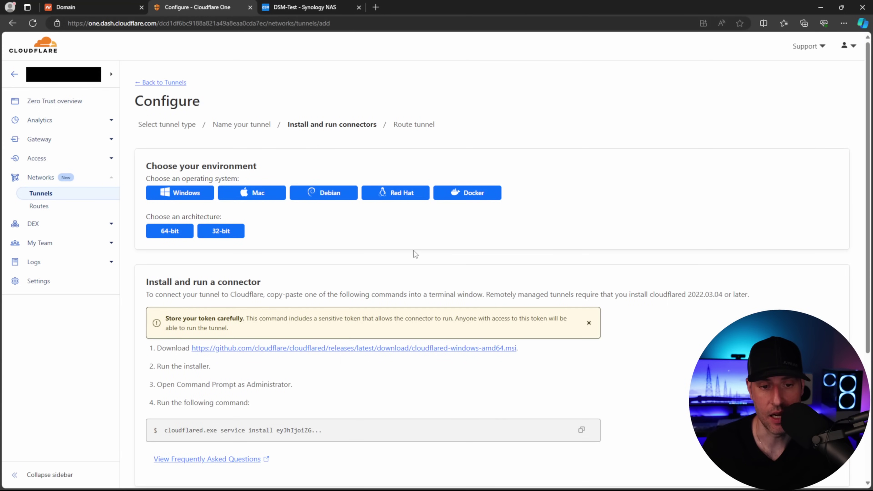
Choose Docker as the tunnel connector's environment, copy its run command and switch to the compose file in Notepad
{"action": "left_click", "coordinate": [468, 198]}
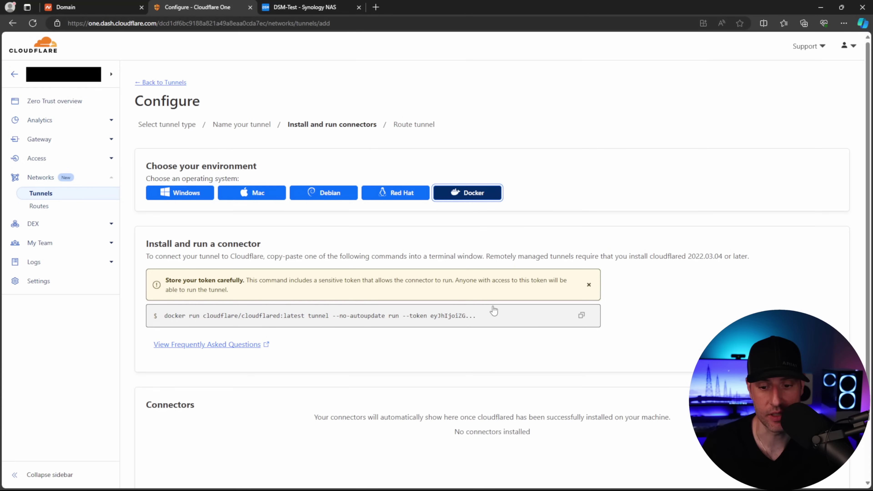
{"action": "left_click", "coordinate": [580, 316]}
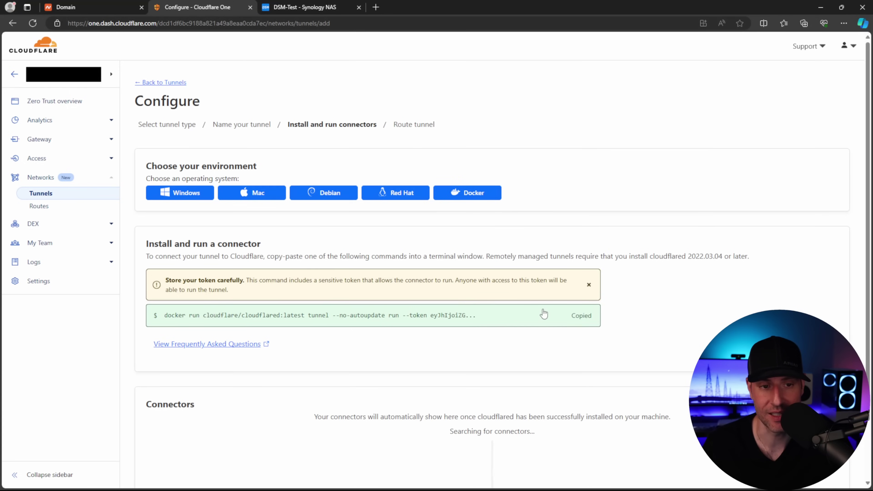
{"action": "key", "text": "alt+Tab"}
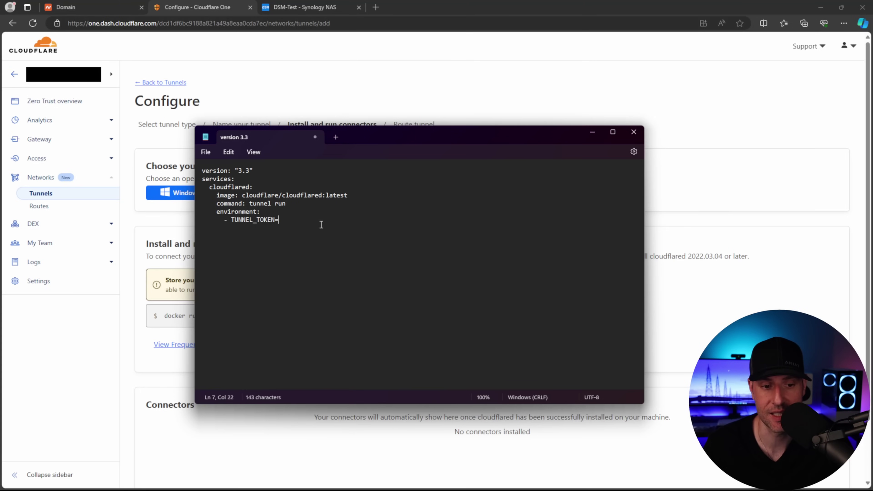
Paste the copied run command below the compose text and put its tunnel token after TUNNEL_TOKEN=
{"action": "left_click_drag", "start_coordinate": [507, 135], "coordinate": [560, 29]}
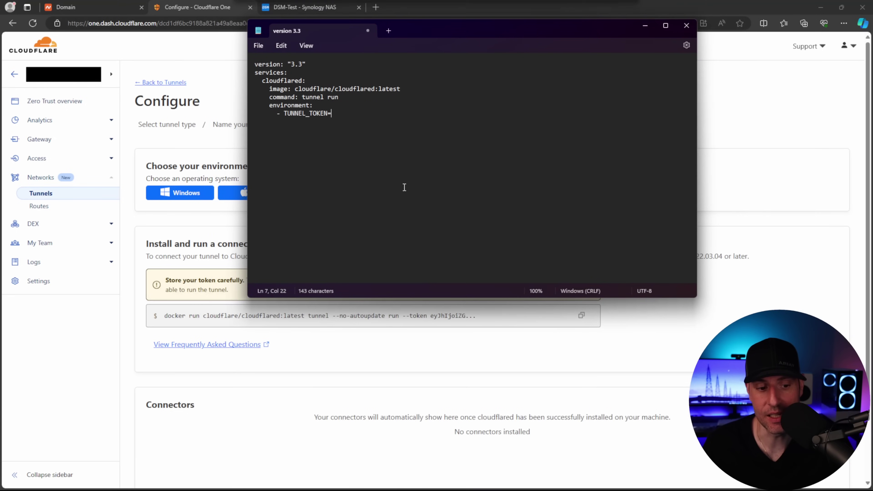
{"action": "left_click", "coordinate": [439, 319]}
{"action": "key", "text": "ctrl+v"}
{"action": "left_click", "coordinate": [531, 139]}
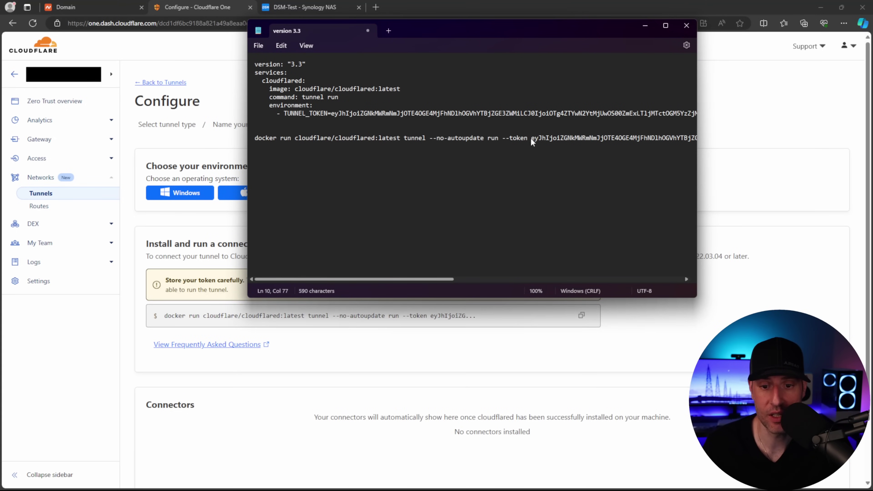
{"action": "left_click_drag", "start_coordinate": [531, 139], "coordinate": [601, 140]}
{"action": "left_click_drag", "start_coordinate": [335, 115], "coordinate": [371, 117]}
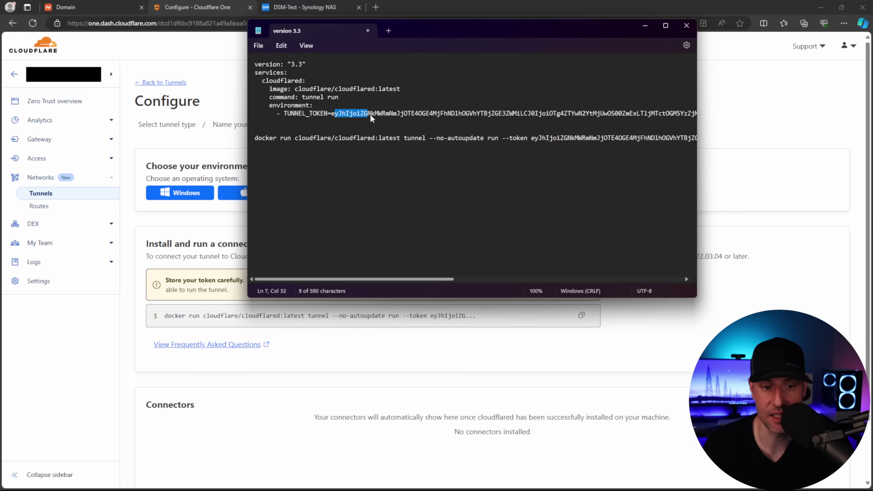
{"action": "left_click", "coordinate": [375, 116]}
Copy the compose text, switch to the Synology NAS and start a Container Manager project named cloudfared
{"action": "left_click_drag", "start_coordinate": [256, 65], "coordinate": [265, 122]}
{"action": "left_click", "coordinate": [302, 8]}
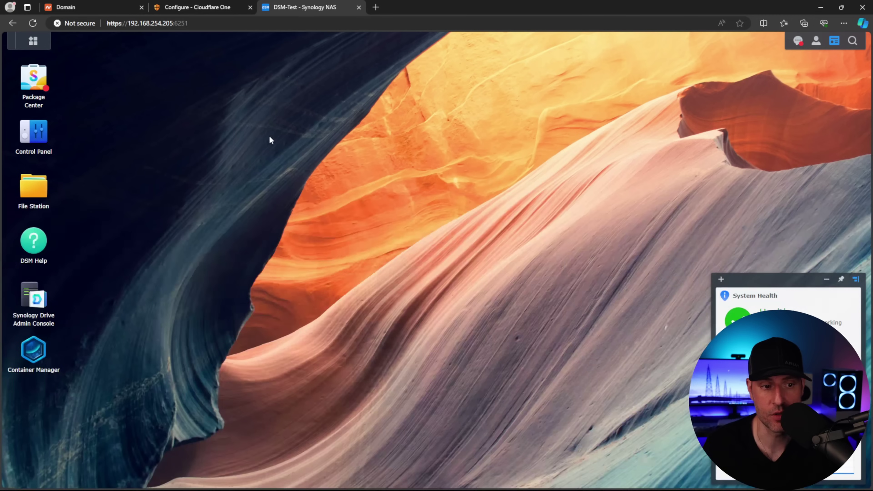
{"action": "left_click", "coordinate": [38, 345]}
{"action": "left_click", "coordinate": [153, 136]}
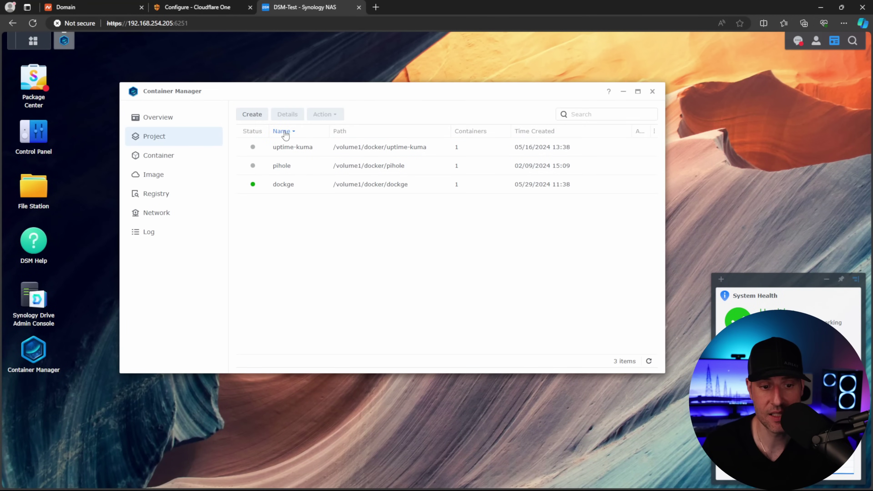
{"action": "left_click", "coordinate": [263, 117]}
{"action": "left_click", "coordinate": [349, 155]}
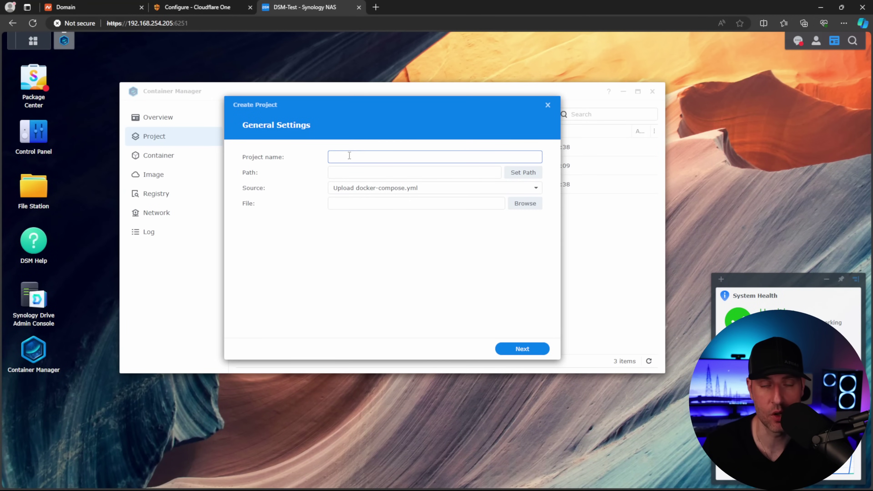
{"action": "type", "text": "cloudfared"}
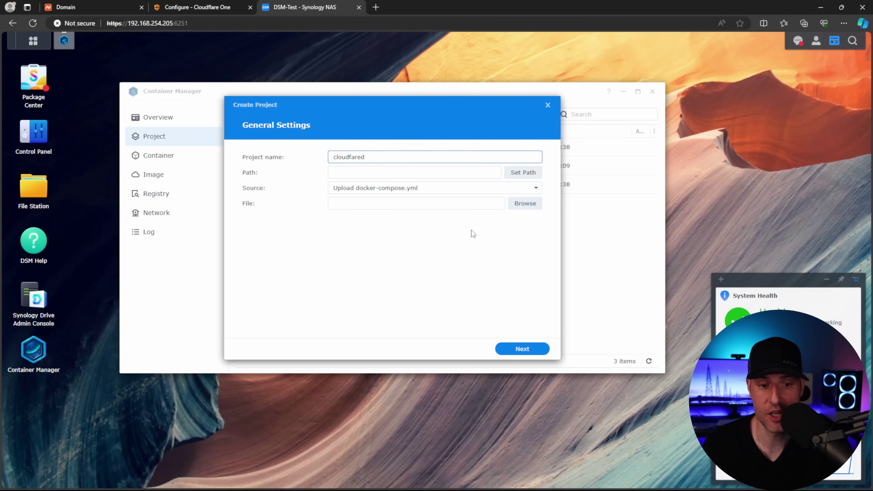
Create a folder named cloudflared in the docker shared folder with File Station, and close File Station
{"action": "left_click", "coordinate": [432, 208]}
{"action": "left_click", "coordinate": [41, 192]}
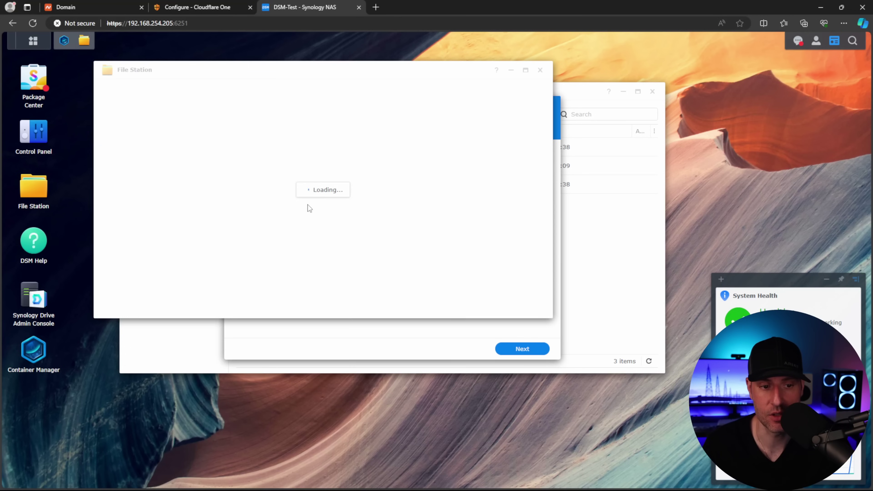
{"action": "left_click", "coordinate": [126, 140]}
{"action": "right_click", "coordinate": [277, 220]}
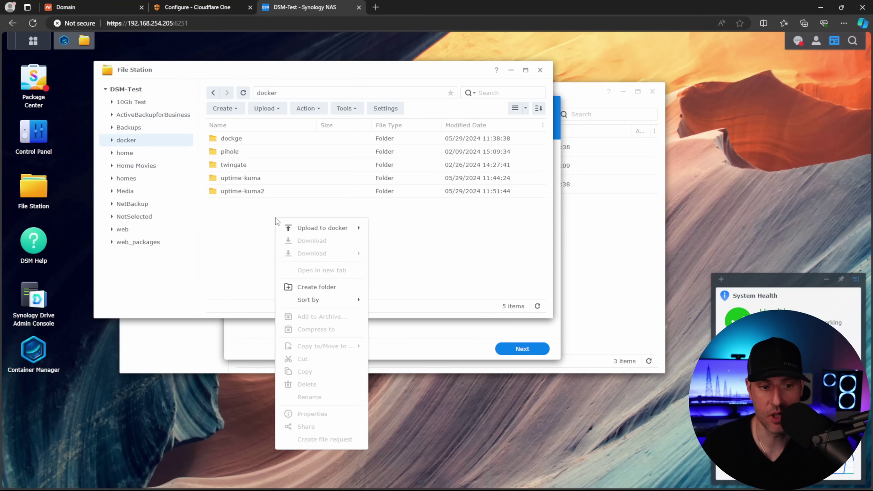
{"action": "left_click", "coordinate": [327, 287]}
{"action": "type", "text": "cloudflared"}
{"action": "key", "text": "Return"}
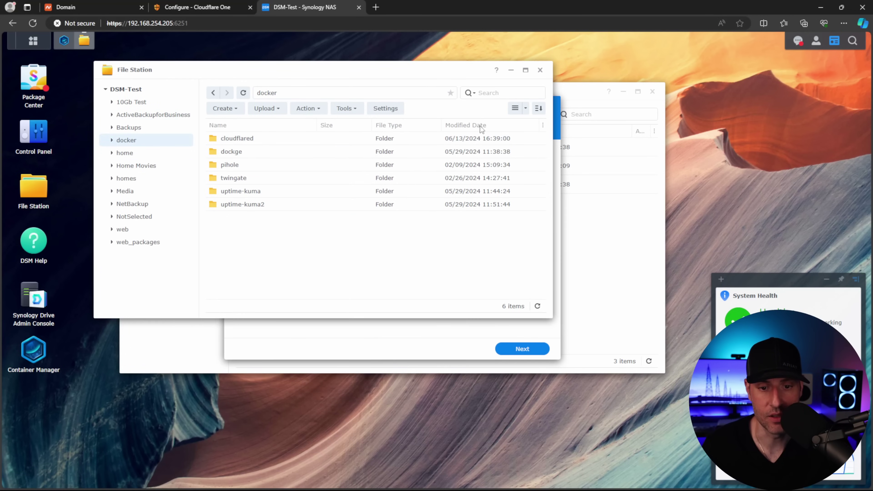
{"action": "left_click", "coordinate": [539, 70]}
Set the project source to Create docker-compose.yml, paste the compose text with the tunnel token and remove the trailing blank lines
{"action": "left_click", "coordinate": [388, 189]}
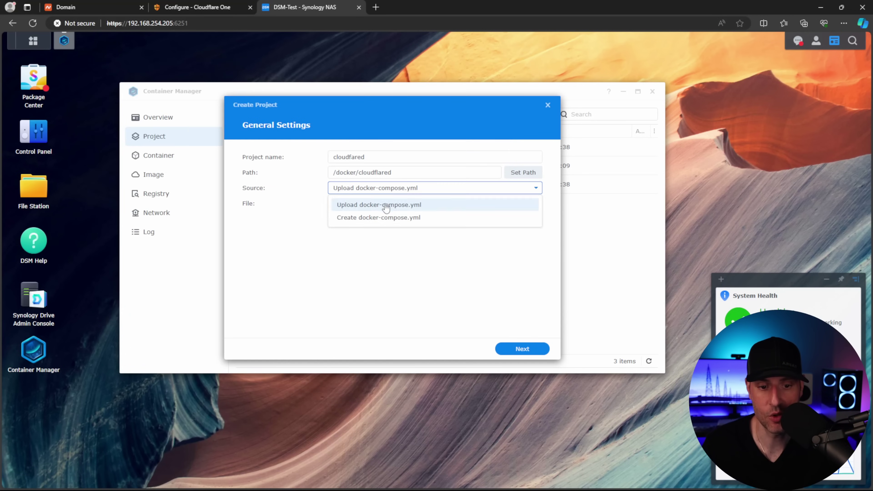
{"action": "left_click", "coordinate": [374, 217]}
{"action": "key", "text": "ctrl+v"}
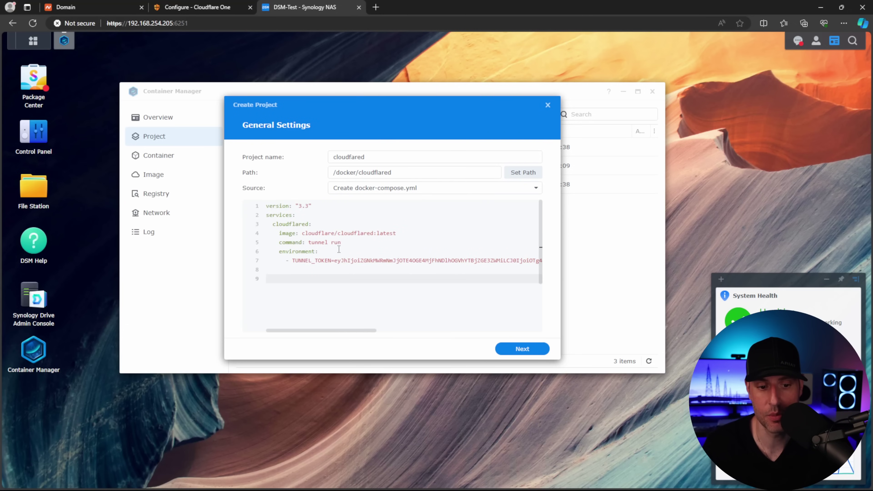
{"action": "key", "text": "BackSpace"}
{"action": "key", "text": "BackSpace"}
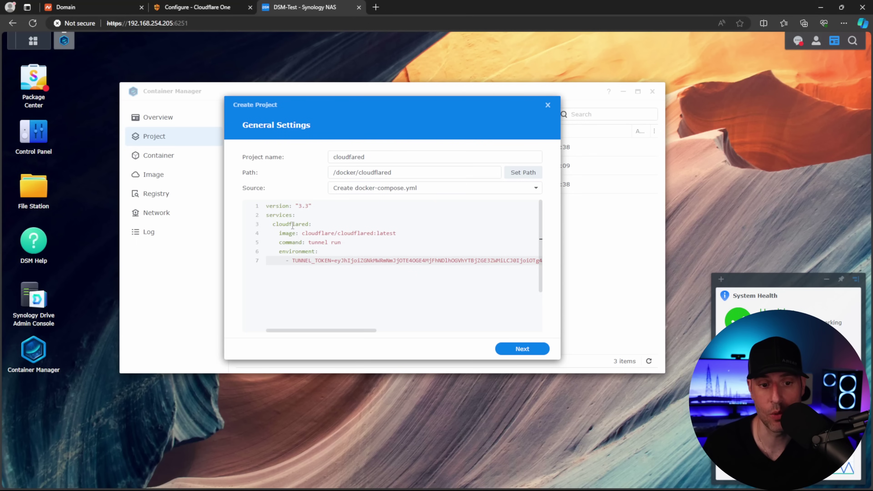
Finish creating the project without a web portal, let it build and close the build terminal
{"action": "left_click", "coordinate": [520, 349]}
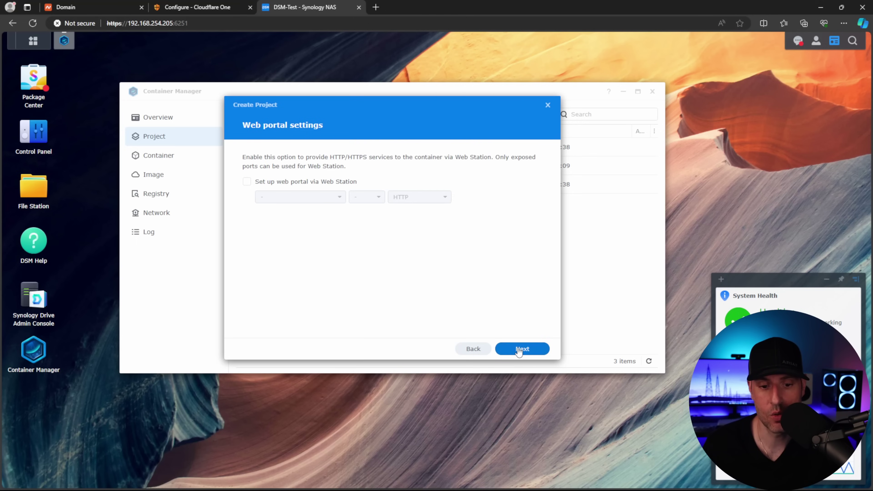
{"action": "left_click", "coordinate": [520, 349]}
{"action": "left_click", "coordinate": [519, 349]}
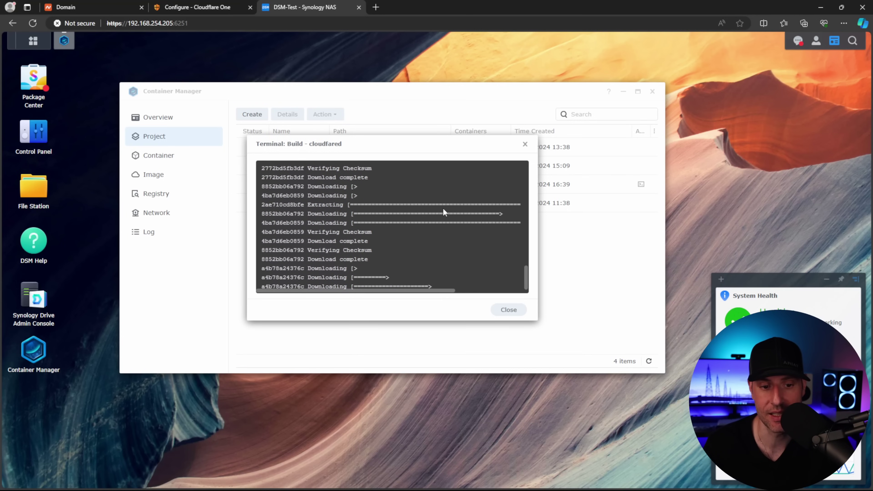
{"action": "left_click", "coordinate": [509, 309]}
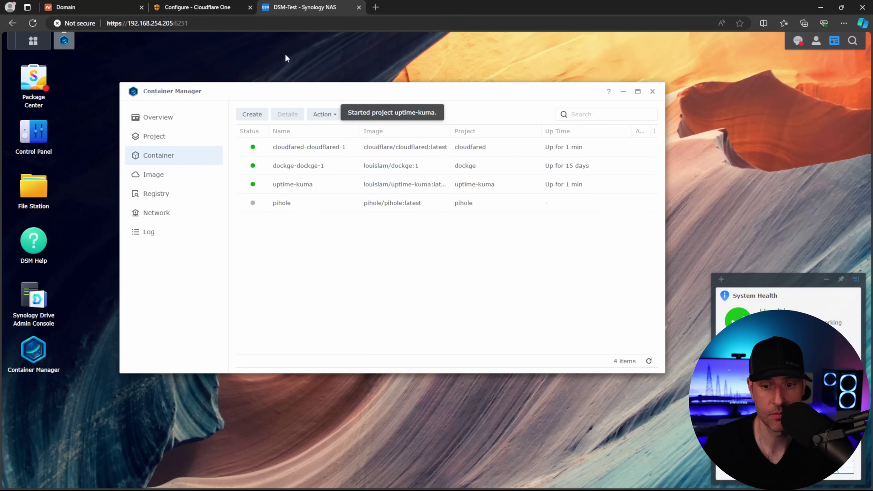
Return to the Cloudflare tunnel setup, continue to traffic routing and enter nas.dehomelab.net as the public hostname
{"action": "left_click", "coordinate": [201, 11]}
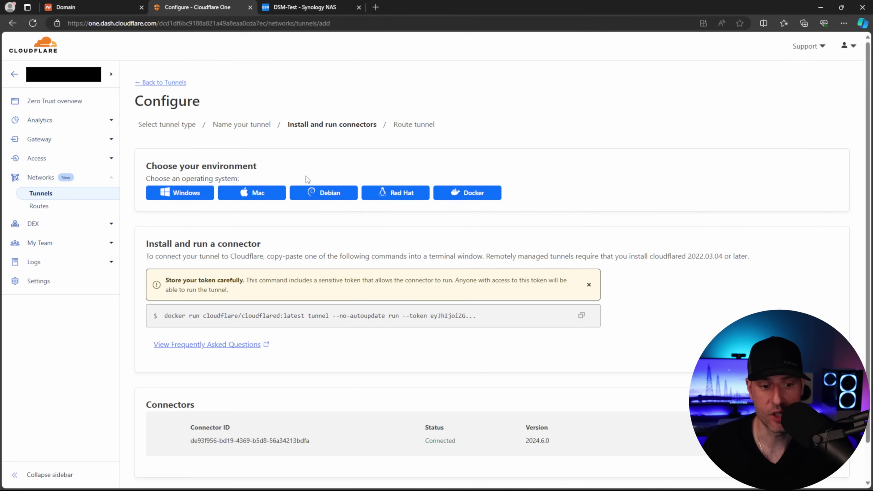
{"action": "scroll", "coordinate": [415, 406], "scroll_direction": "down", "scroll_amount": 1}
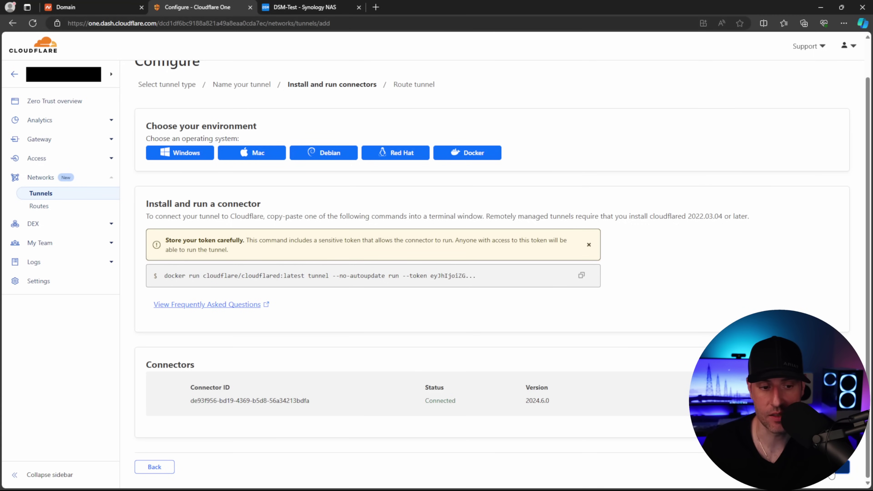
{"action": "left_click", "coordinate": [840, 468]}
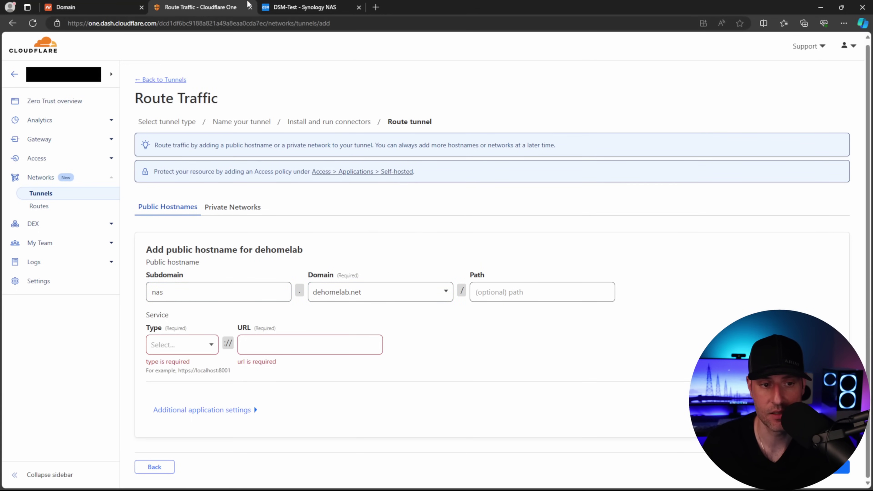
Copy the NAS address from its browser page and set the hostname's service to HTTPS with URL 192.168.254.205:6251
{"action": "left_click", "coordinate": [298, 10]}
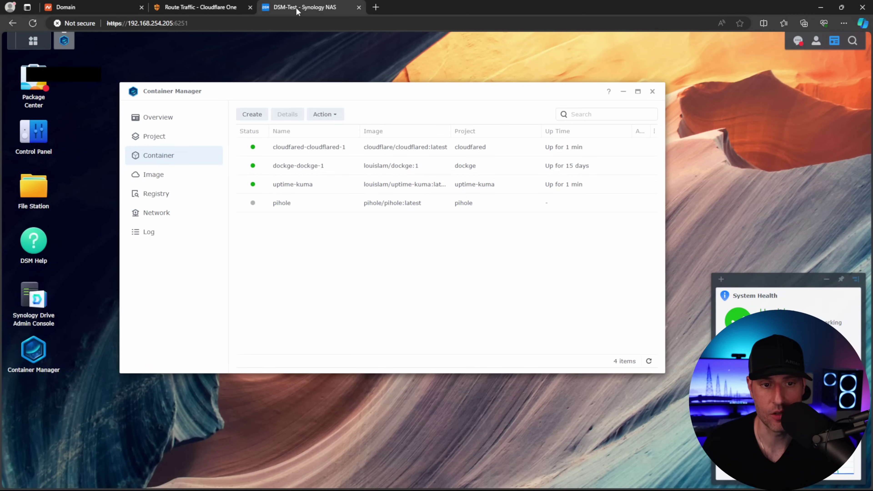
{"action": "left_click", "coordinate": [160, 25]}
{"action": "left_click", "coordinate": [136, 24]}
{"action": "left_click_drag", "start_coordinate": [128, 23], "coordinate": [201, 24]}
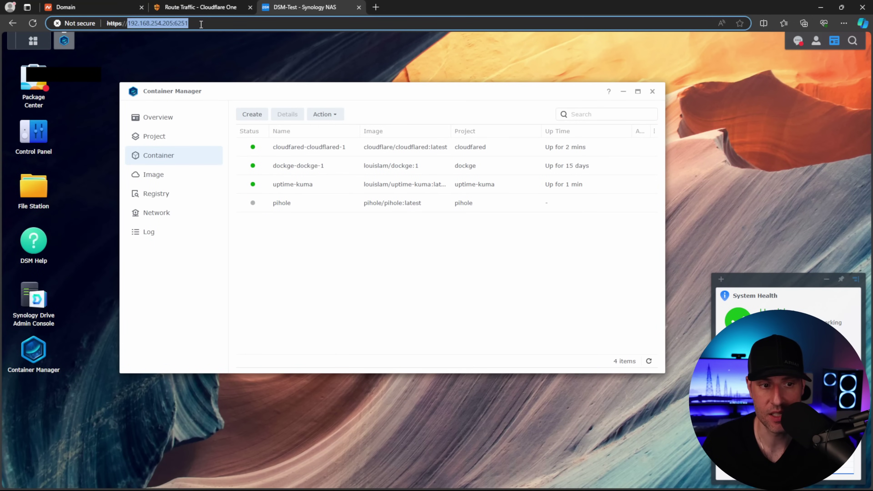
{"action": "key", "text": "ctrl+c"}
{"action": "left_click", "coordinate": [201, 7]}
{"action": "left_click", "coordinate": [253, 352]}
{"action": "key", "text": "ctrl+v"}
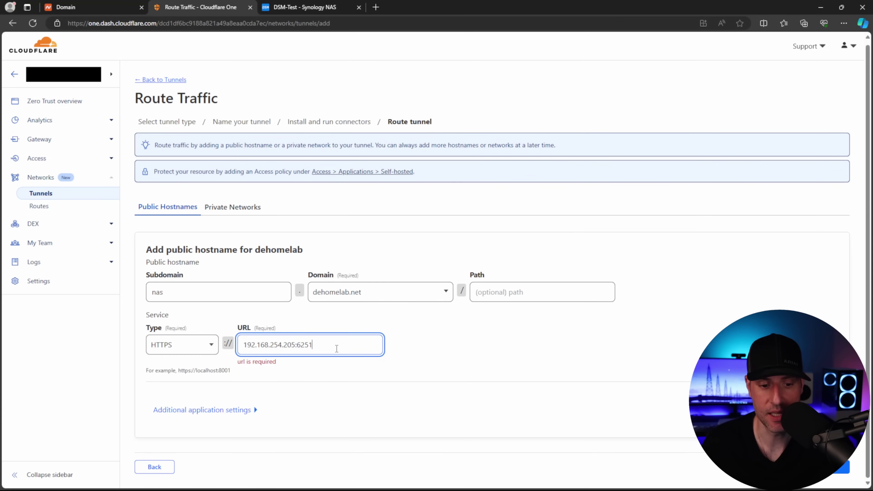
{"action": "left_click", "coordinate": [470, 346]}
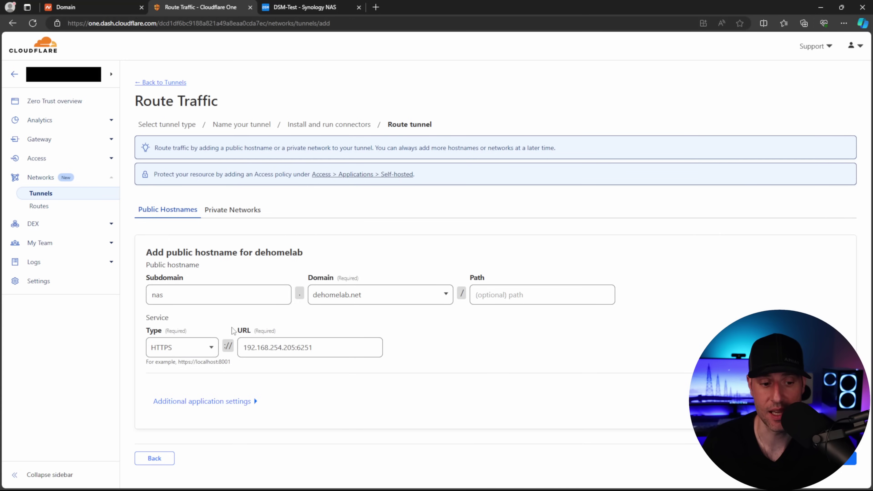
Enable No TLS Verify in the hostname's additional TLS settings and save the tunnel
{"action": "left_click", "coordinate": [228, 402]}
{"action": "scroll", "coordinate": [317, 306], "scroll_direction": "down", "scroll_amount": 3}
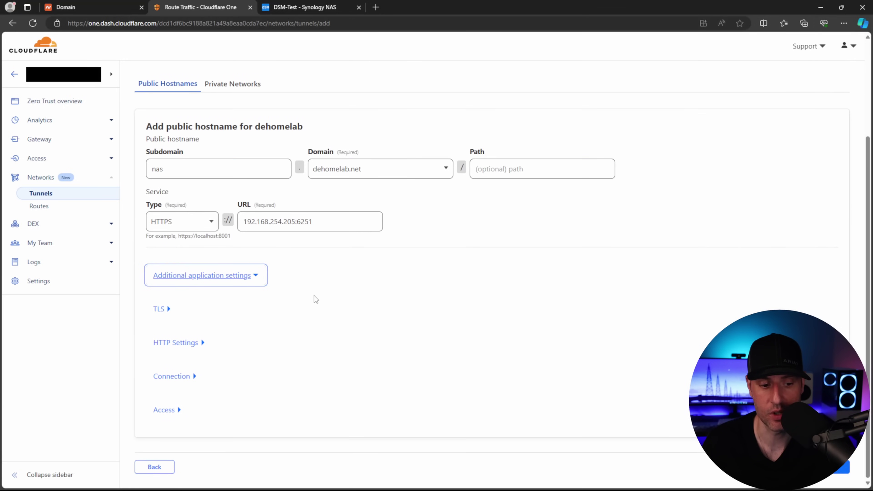
{"action": "left_click", "coordinate": [161, 309]}
{"action": "scroll", "coordinate": [363, 243], "scroll_direction": "down", "scroll_amount": 5}
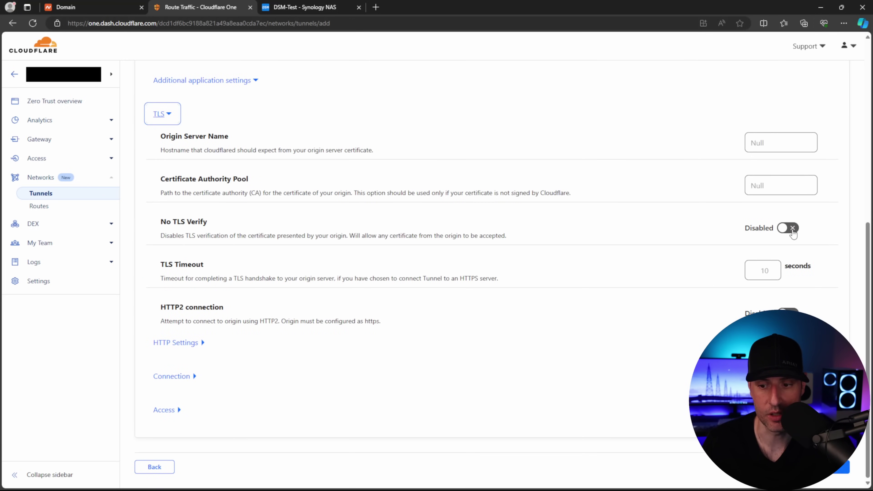
{"action": "left_click", "coordinate": [791, 231]}
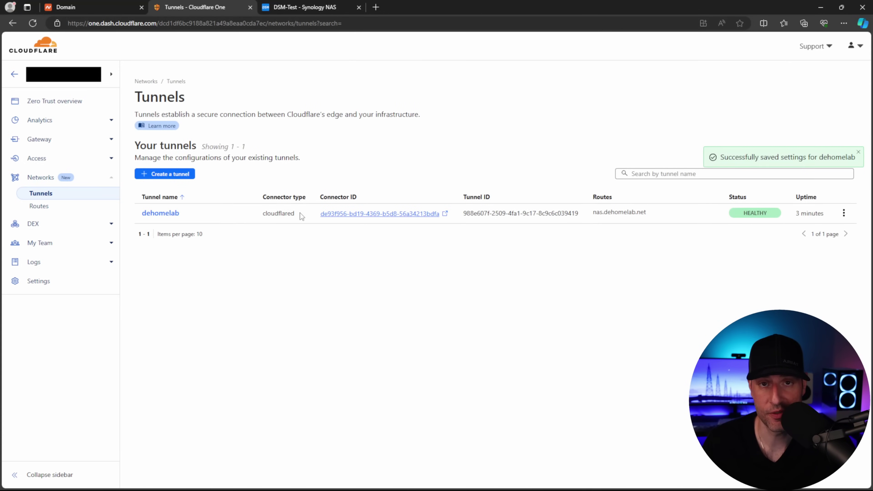
Open nas.dehomelab.net in a private browser window to test the tunnel, and close the window
{"action": "key", "text": "ctrl+shift+n"}
{"action": "key", "text": "ctrl+v"}
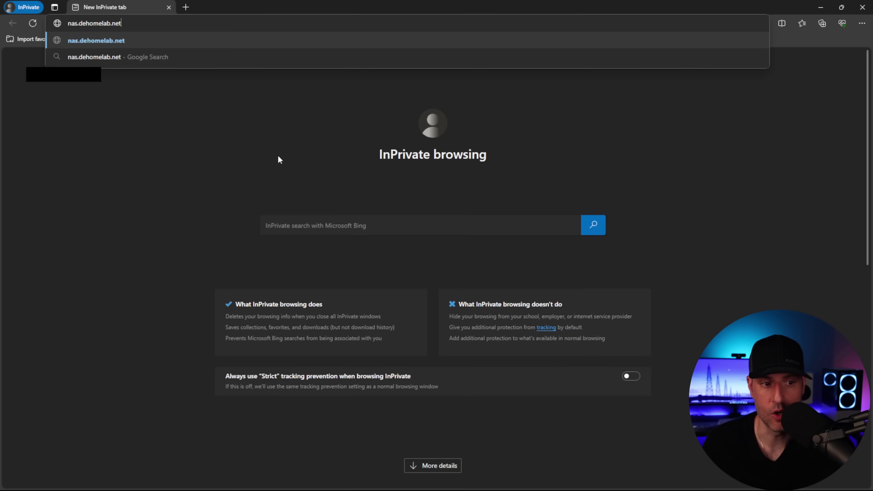
{"action": "key", "text": "Return"}
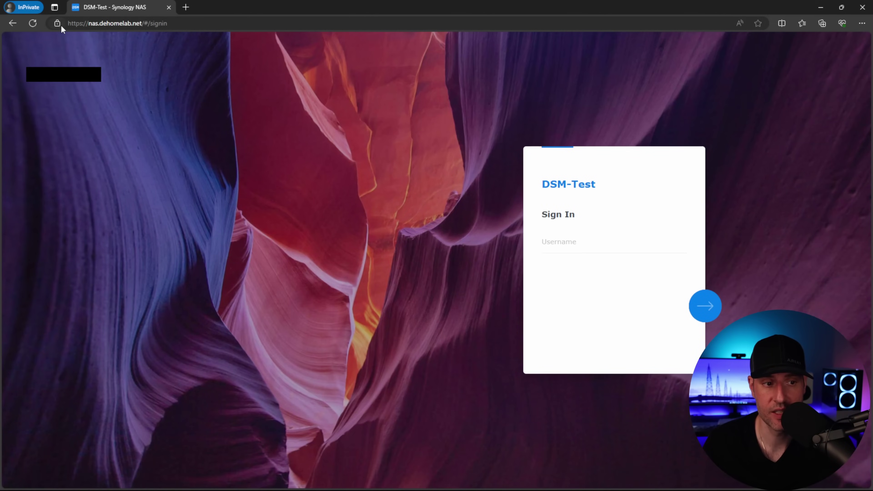
{"action": "left_click", "coordinate": [857, 7]}
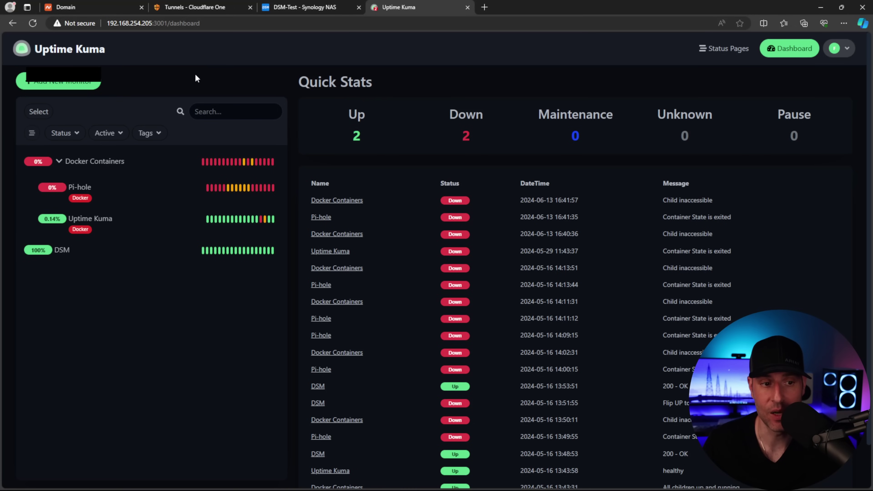
Select the address 192.168.254.205:3001 in the Uptime Kuma page's URL for copying
{"action": "left_click", "coordinate": [164, 23]}
{"action": "left_click", "coordinate": [172, 23]}
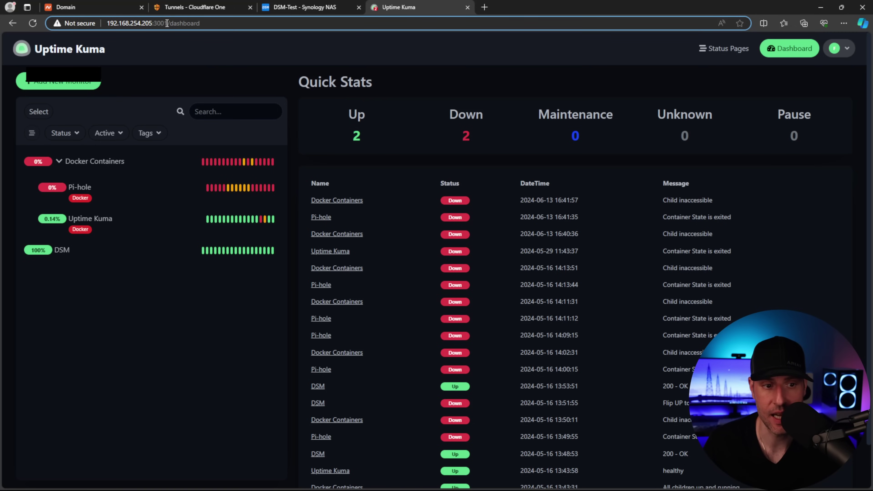
{"action": "left_click_drag", "start_coordinate": [167, 23], "coordinate": [100, 24]}
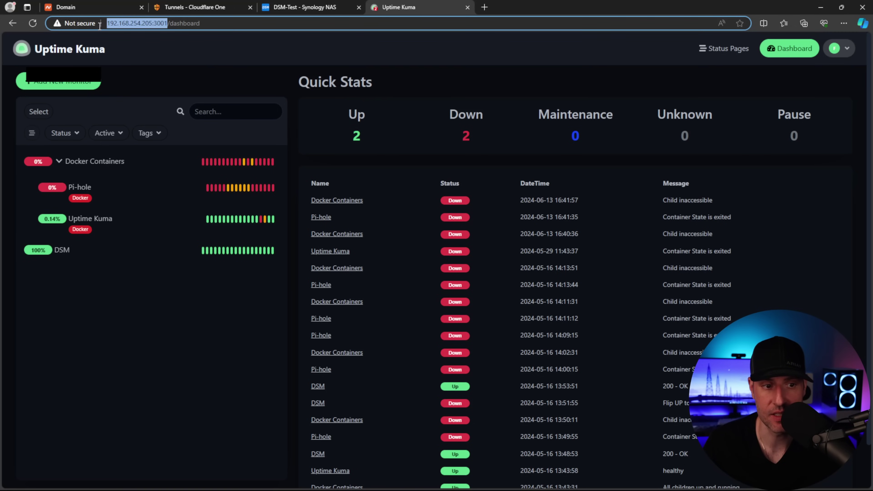
Switch back to Cloudflare and open the public hostnames of the dehomelab tunnel for editing
{"action": "left_click", "coordinate": [203, 7]}
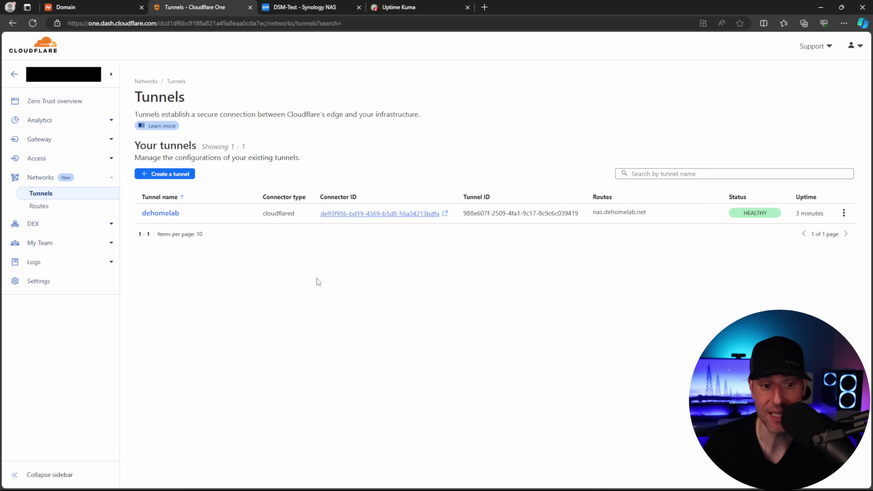
{"action": "left_click", "coordinate": [167, 216]}
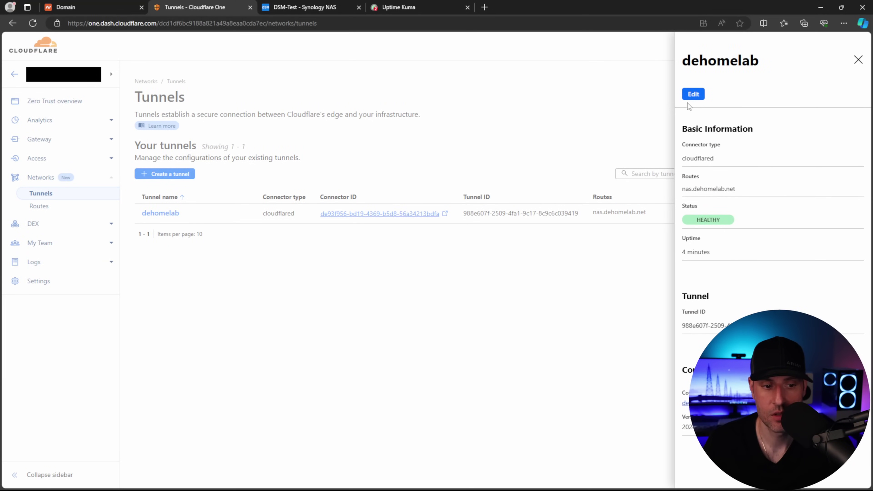
{"action": "left_click", "coordinate": [692, 94]}
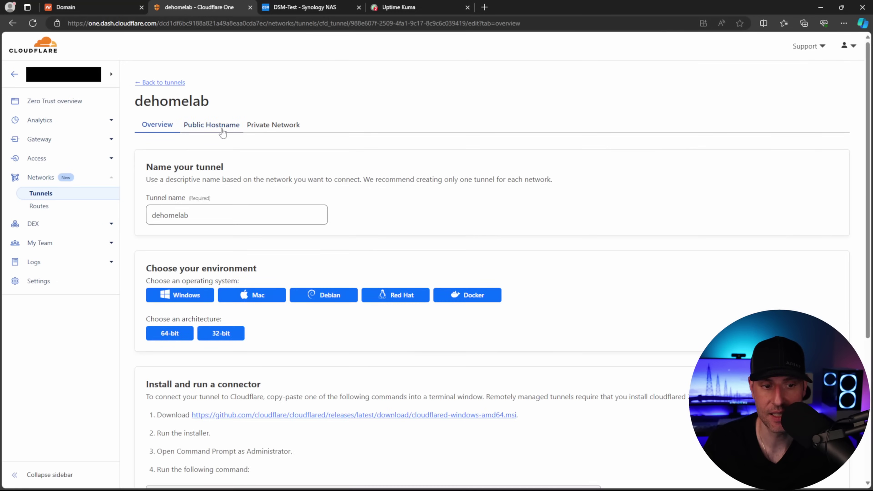
{"action": "left_click", "coordinate": [223, 132]}
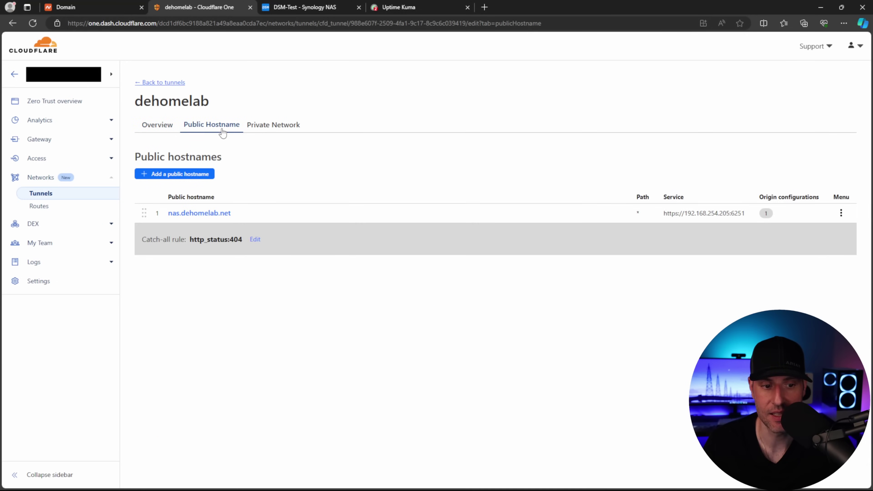
Add the public hostname uptimekuma.dehomelab.net to the tunnel, pointing to the HTTP service 192.168.254.205:3001, and save it
{"action": "left_click", "coordinate": [186, 173]}
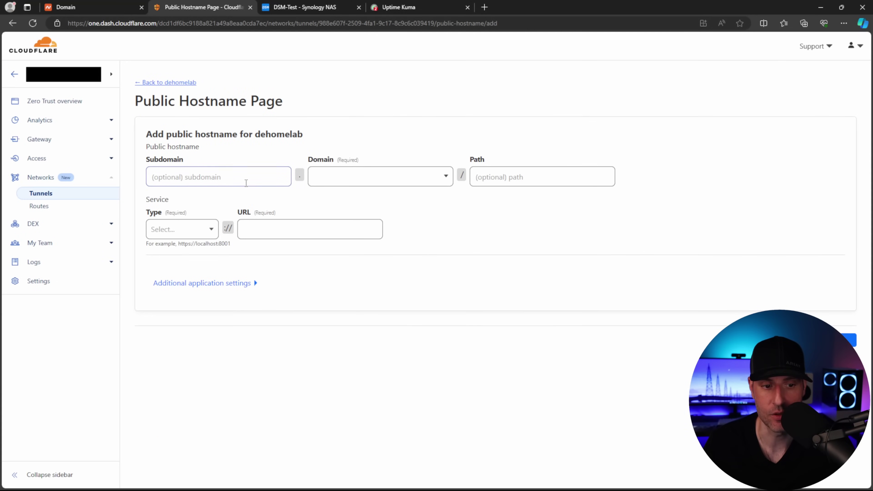
{"action": "left_click", "coordinate": [248, 228]}
{"action": "key", "text": "ctrl+v"}
{"action": "left_click_drag", "start_coordinate": [266, 230], "coordinate": [213, 230]}
{"action": "key", "text": "BackSpace"}
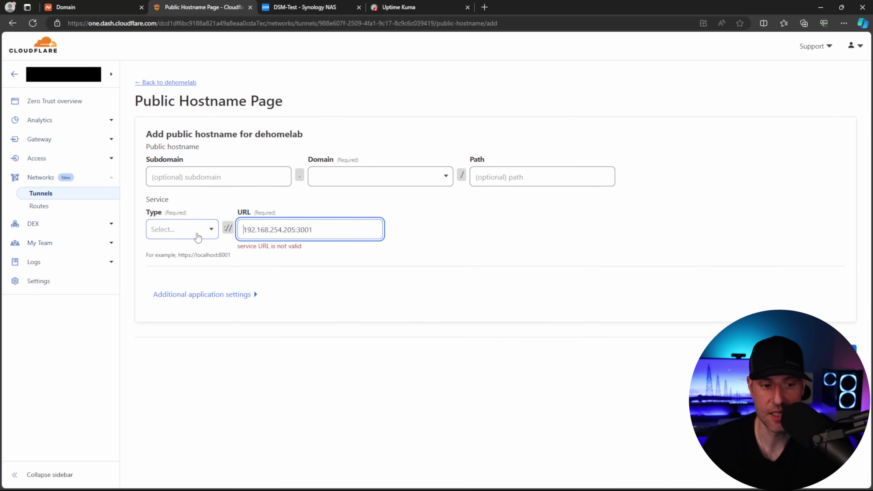
{"action": "left_click", "coordinate": [194, 233]}
{"action": "left_click", "coordinate": [167, 260]}
{"action": "left_click", "coordinate": [193, 177]}
{"action": "left_click", "coordinate": [176, 210]}
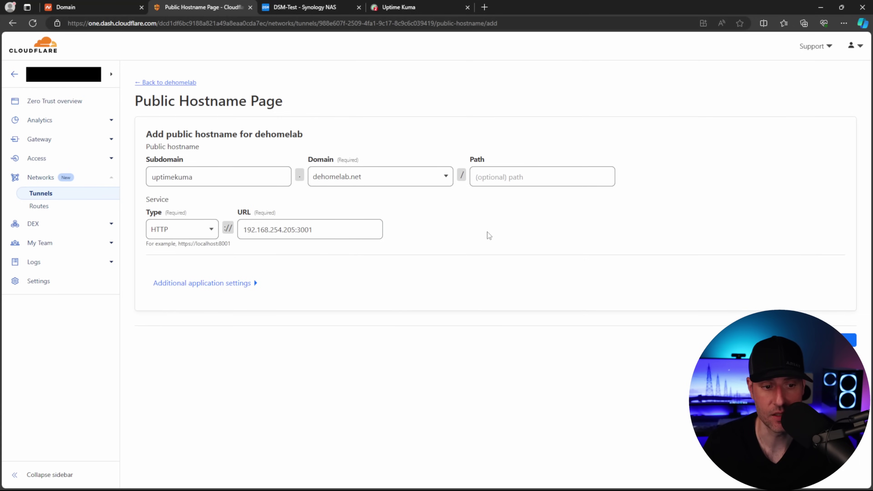
{"action": "left_click", "coordinate": [849, 339]}
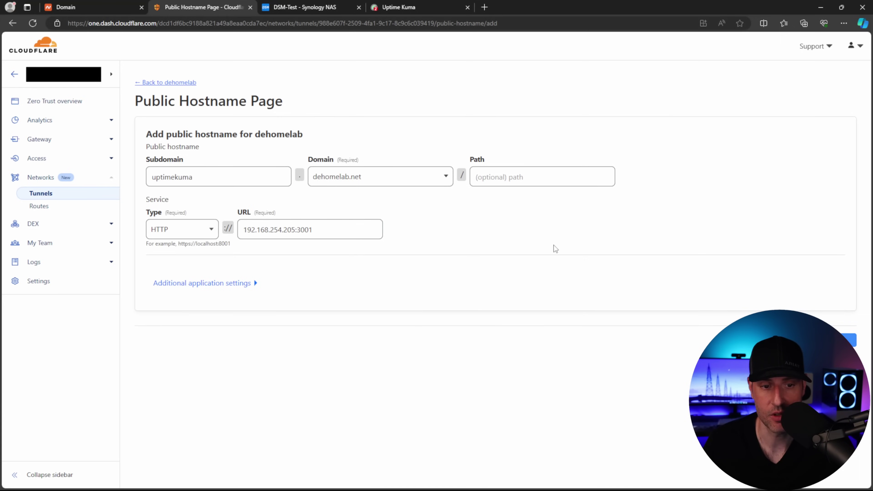
Open uptimekuma.dehomelab.net in a private browser window to test it, and close the window and the hostname's details
{"action": "left_click", "coordinate": [554, 233]}
{"action": "right_click", "coordinate": [716, 168]}
{"action": "left_click", "coordinate": [737, 201]}
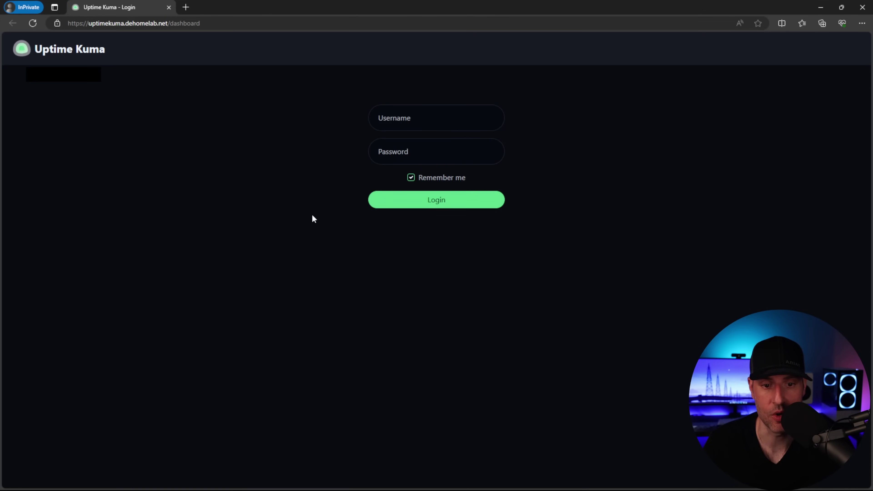
{"action": "left_click", "coordinate": [863, 10]}
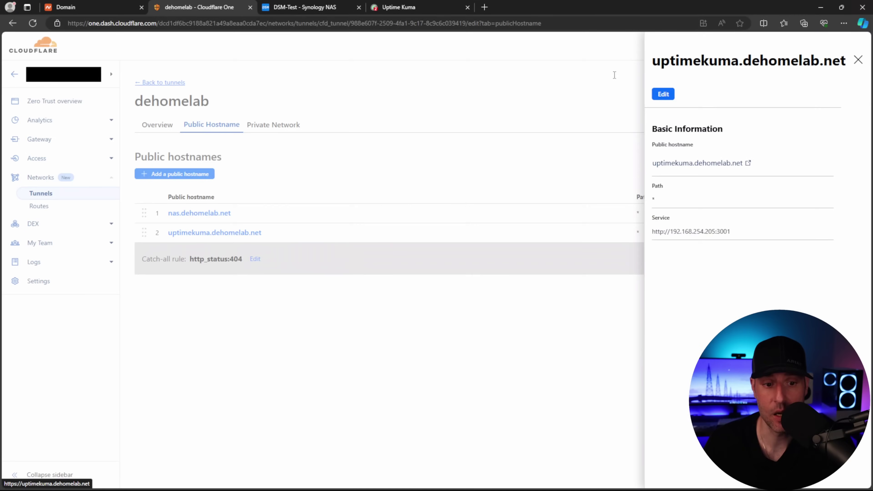
{"action": "left_click", "coordinate": [323, 157]}
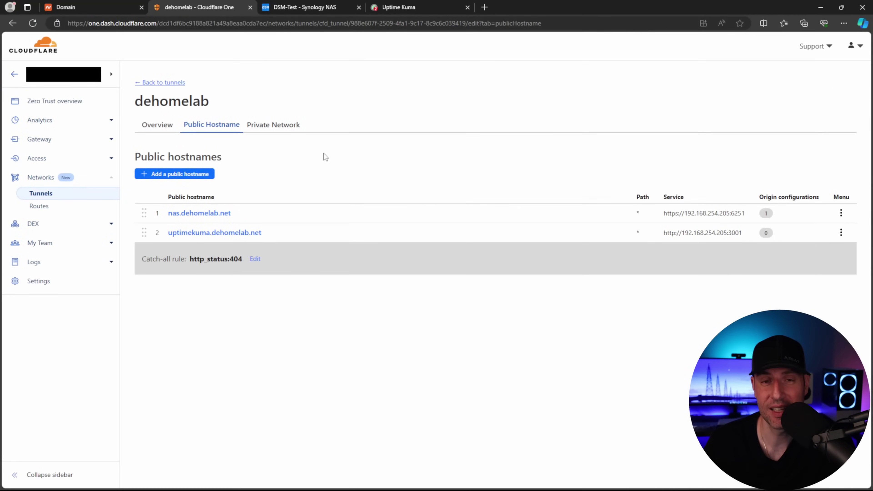
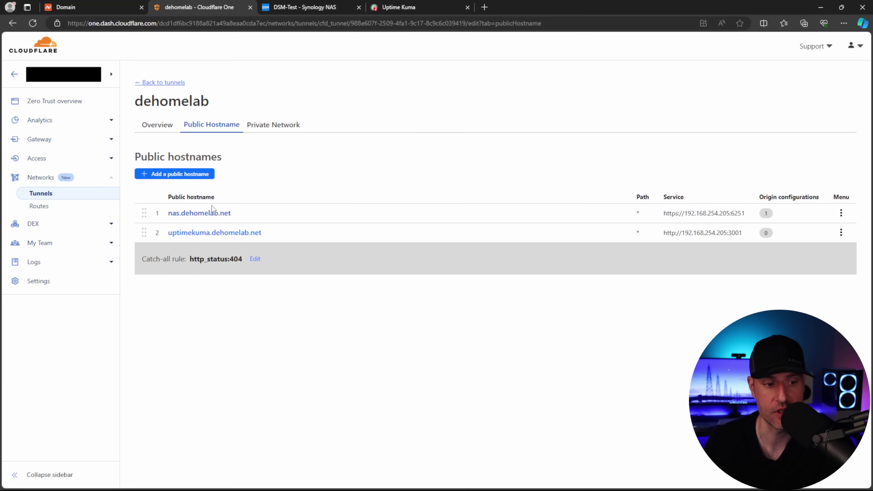
Open the Zero Trust authentication settings and bring up the identity providers available for a new login method
{"action": "left_click", "coordinate": [40, 193]}
{"action": "left_click", "coordinate": [61, 283]}
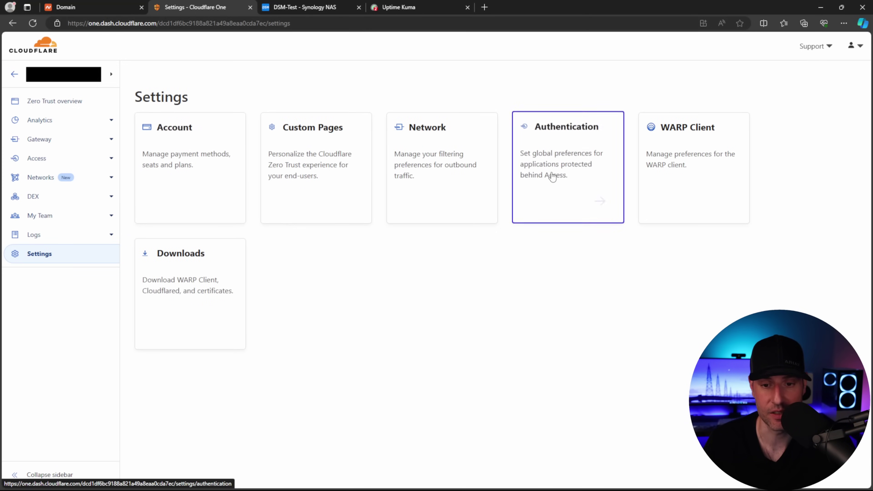
{"action": "left_click", "coordinate": [579, 155]}
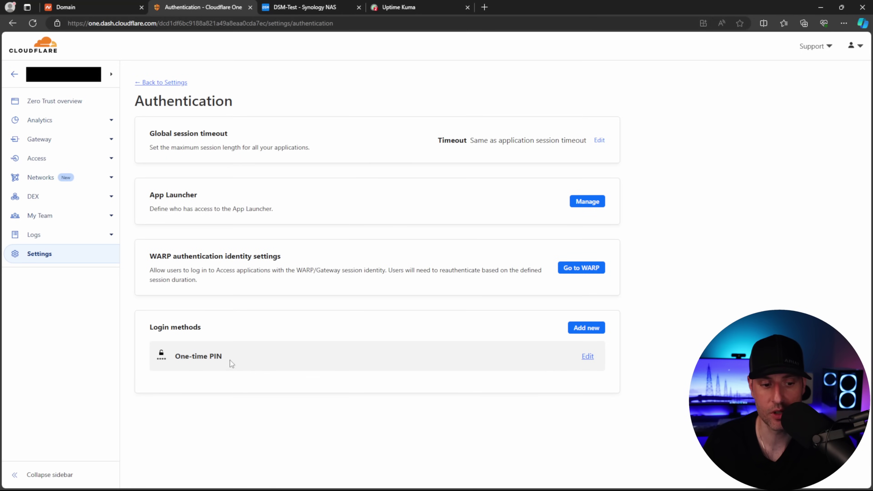
{"action": "left_click", "coordinate": [589, 328]}
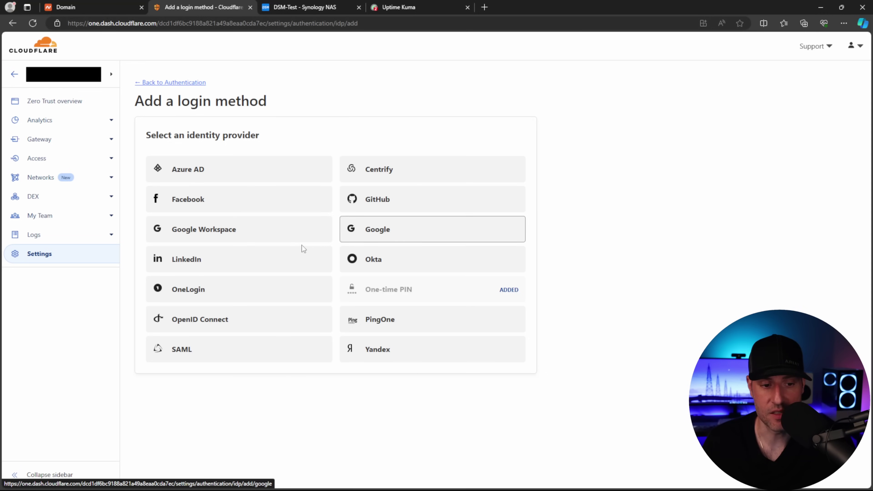
Examine the setup instructions for the Facebook and Google login methods, and return to the identity provider list
{"action": "left_click", "coordinate": [229, 204]}
{"action": "scroll", "coordinate": [488, 250], "scroll_direction": "down", "scroll_amount": 5}
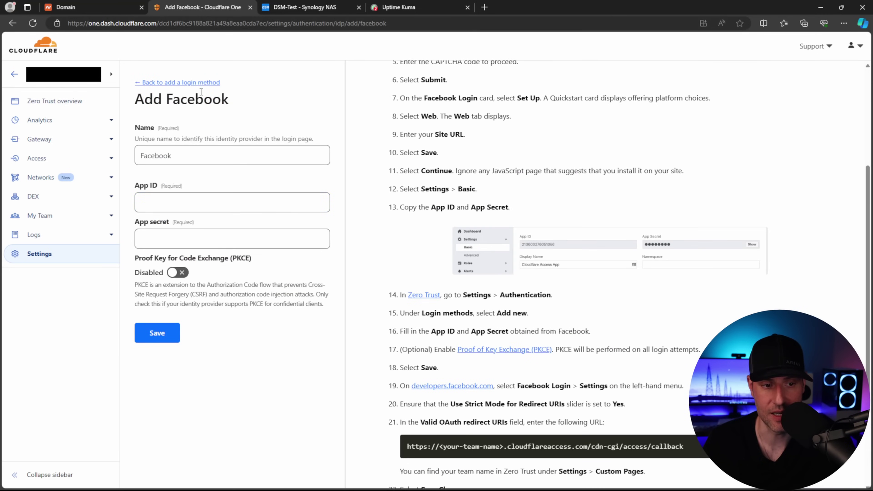
{"action": "left_click", "coordinate": [178, 83]}
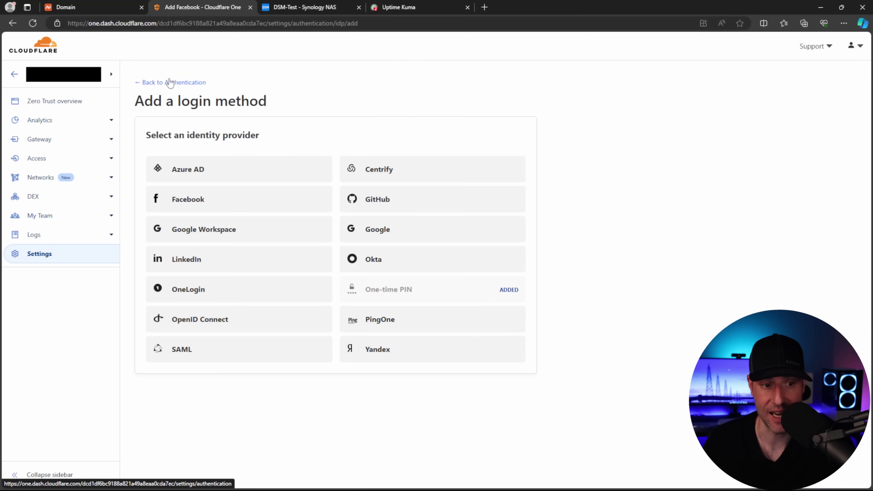
{"action": "left_click", "coordinate": [376, 234]}
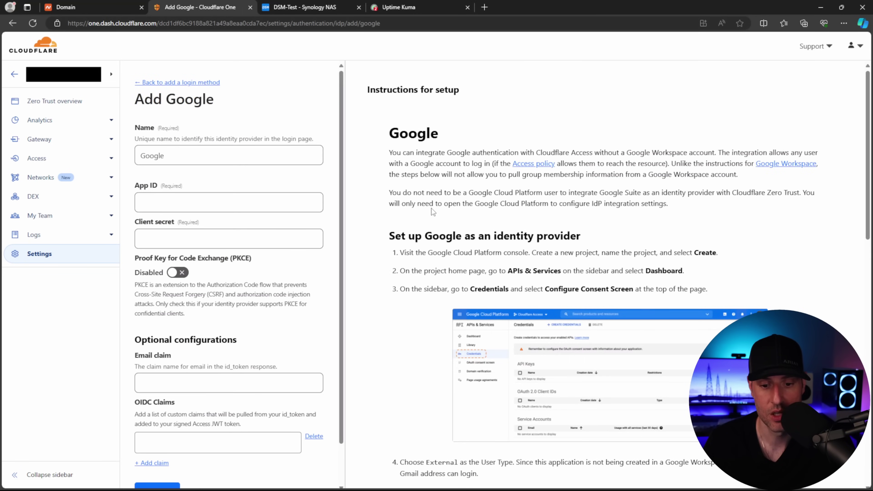
{"action": "scroll", "coordinate": [431, 209], "scroll_direction": "down", "scroll_amount": 4}
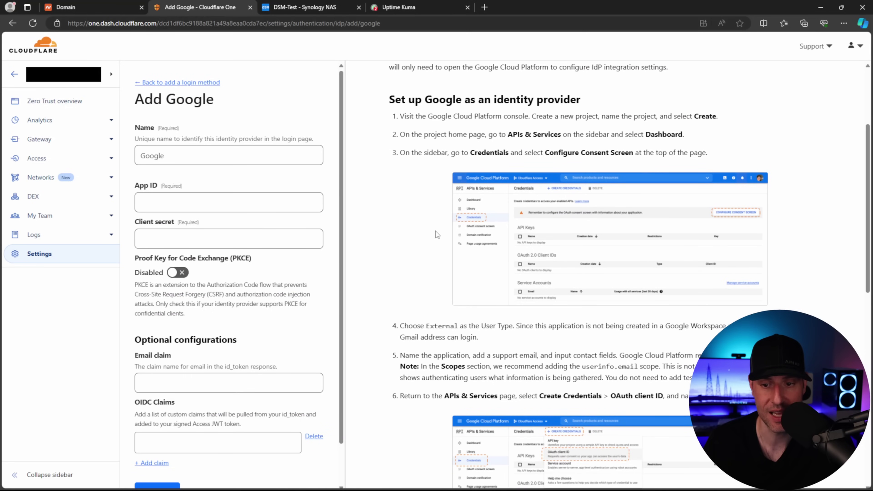
{"action": "scroll", "coordinate": [435, 231], "scroll_direction": "down", "scroll_amount": 4}
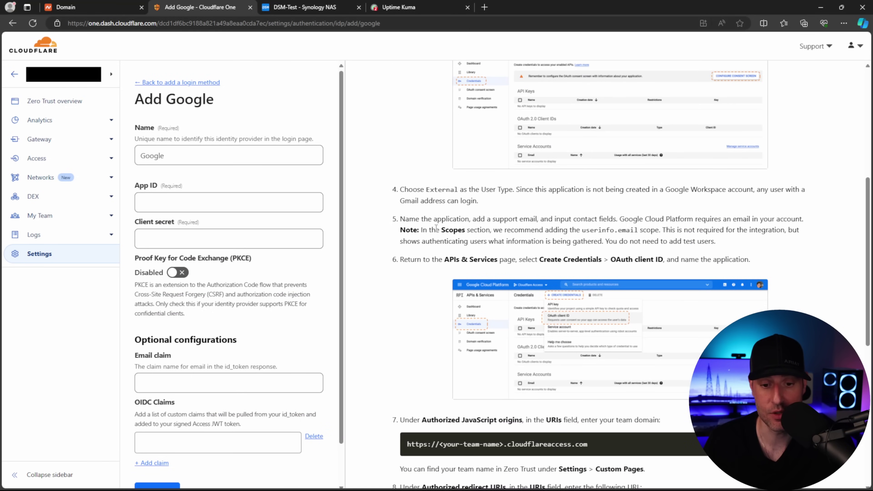
{"action": "scroll", "coordinate": [435, 228], "scroll_direction": "down", "scroll_amount": 5}
{"action": "key", "text": "alt+Left"}
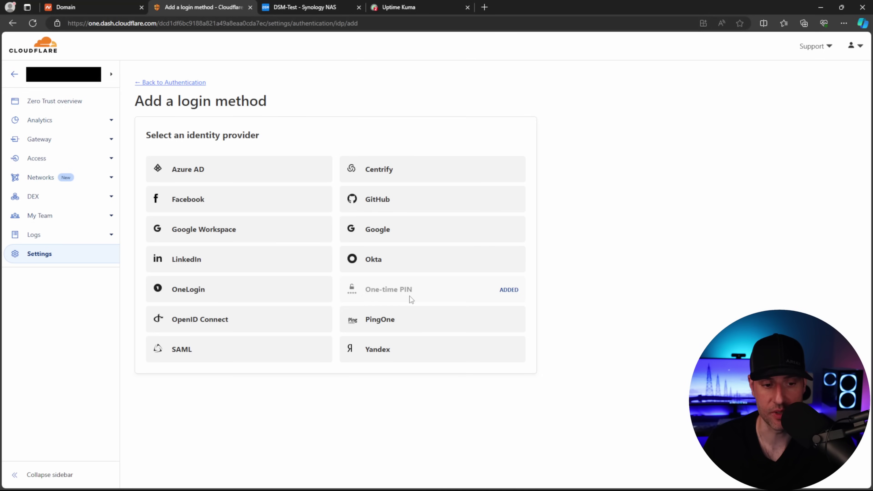
{"action": "left_click", "coordinate": [364, 231]}
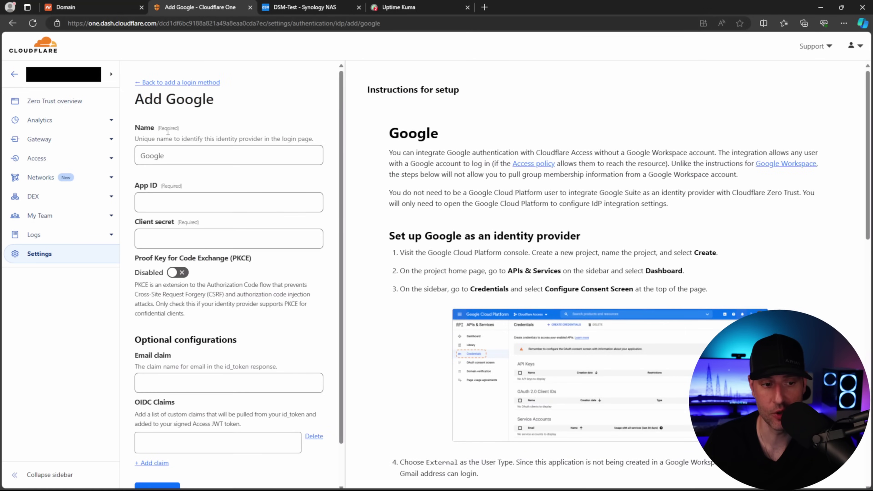
{"action": "left_click", "coordinate": [161, 82]}
Examine the Azure AD login method's setup instructions and return to the authentication settings
{"action": "left_click", "coordinate": [182, 168]}
{"action": "scroll", "coordinate": [556, 262], "scroll_direction": "down", "scroll_amount": 8}
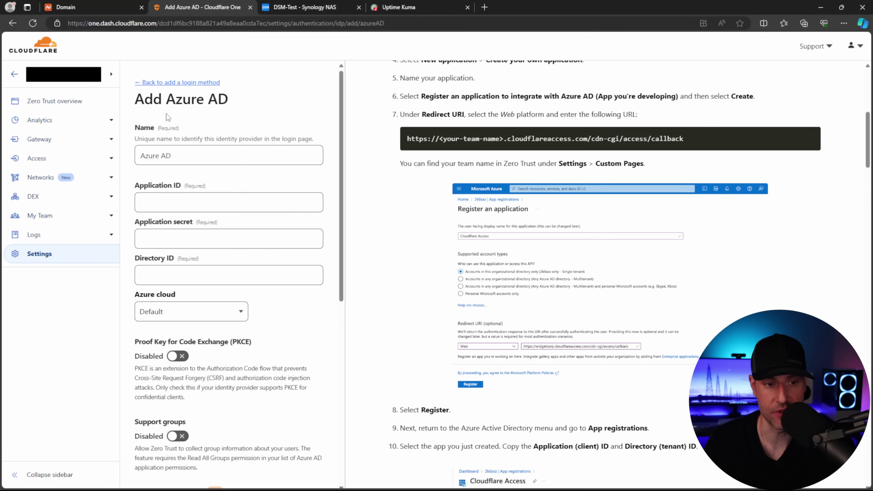
{"action": "left_click", "coordinate": [161, 82]}
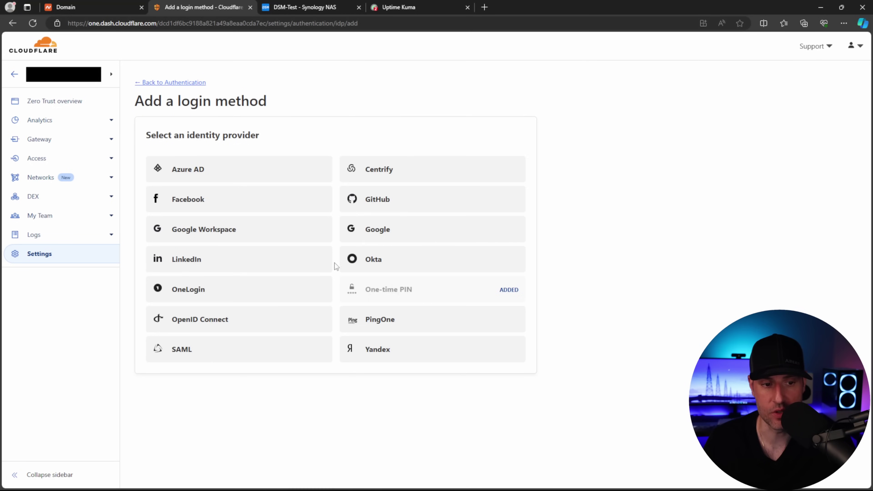
{"action": "left_click", "coordinate": [151, 83]}
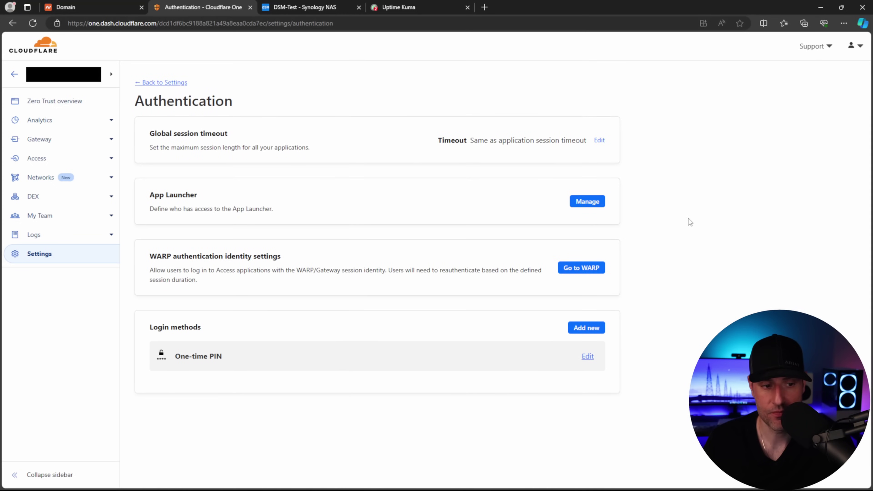
Start a new access group named My Users and set it as the default group
{"action": "left_click", "coordinate": [62, 161]}
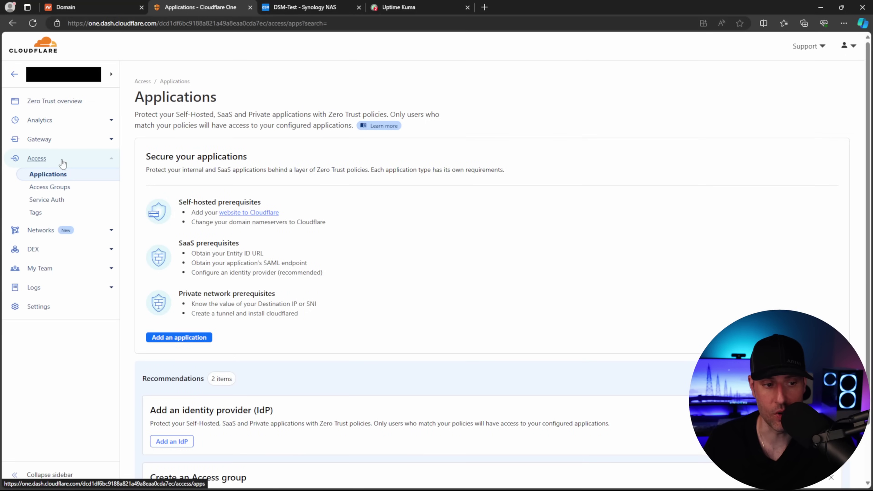
{"action": "left_click", "coordinate": [58, 188]}
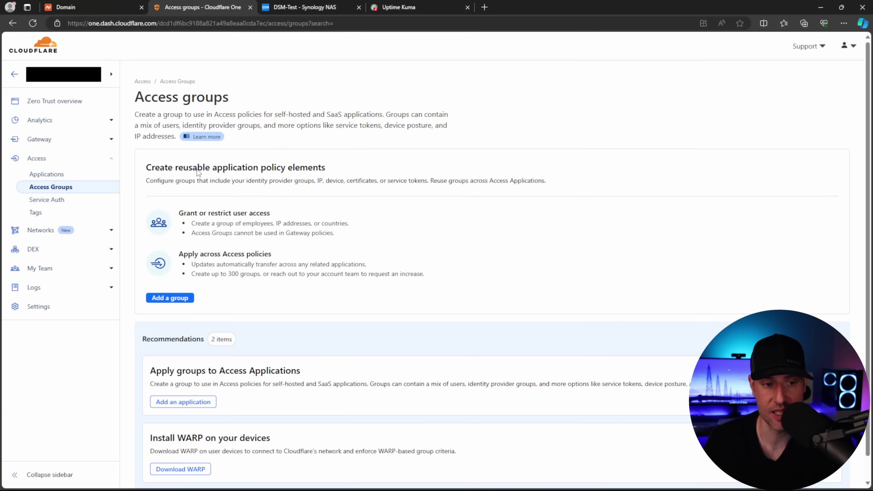
{"action": "left_click", "coordinate": [173, 301]}
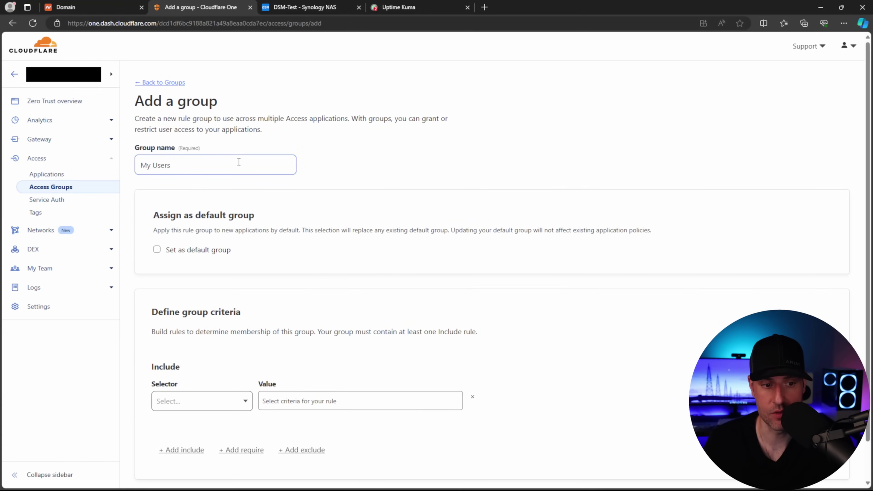
{"action": "scroll", "coordinate": [240, 164], "scroll_direction": "down", "scroll_amount": 1}
{"action": "left_click", "coordinate": [181, 207]}
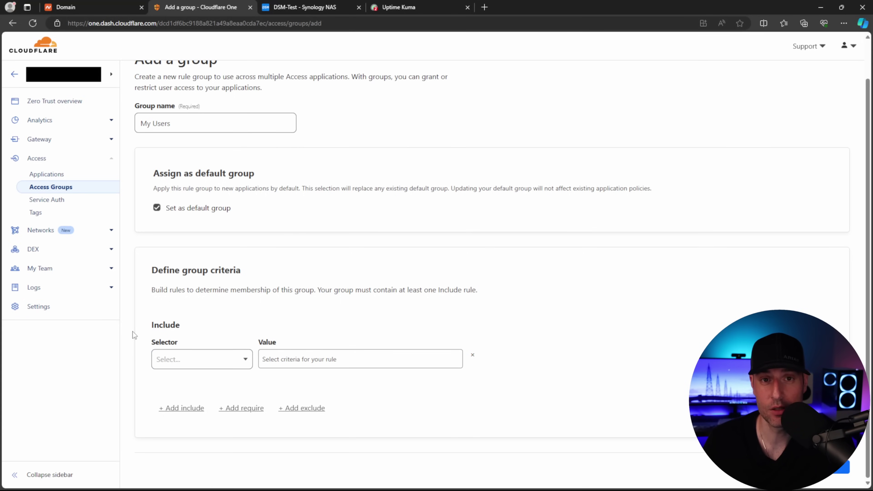
Try an Emails include rule listing two individual test addresses, and remove both addresses
{"action": "left_click", "coordinate": [184, 359]}
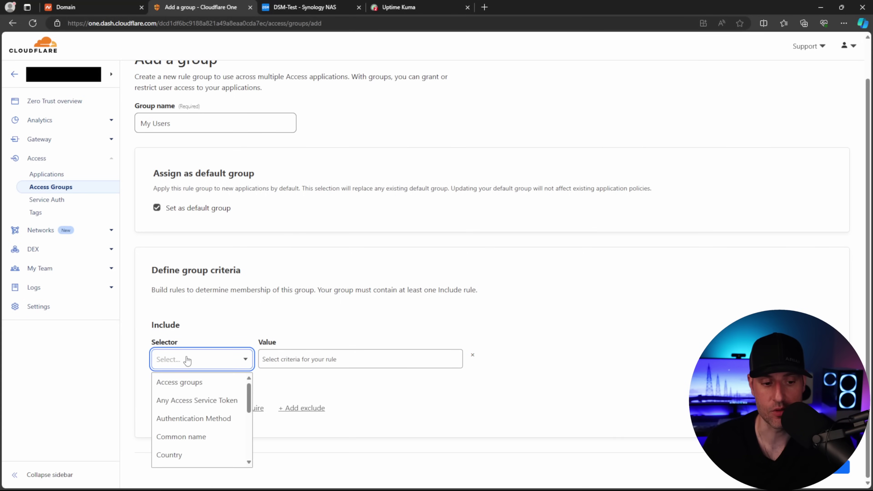
{"action": "scroll", "coordinate": [249, 407], "scroll_direction": "down", "scroll_amount": 1}
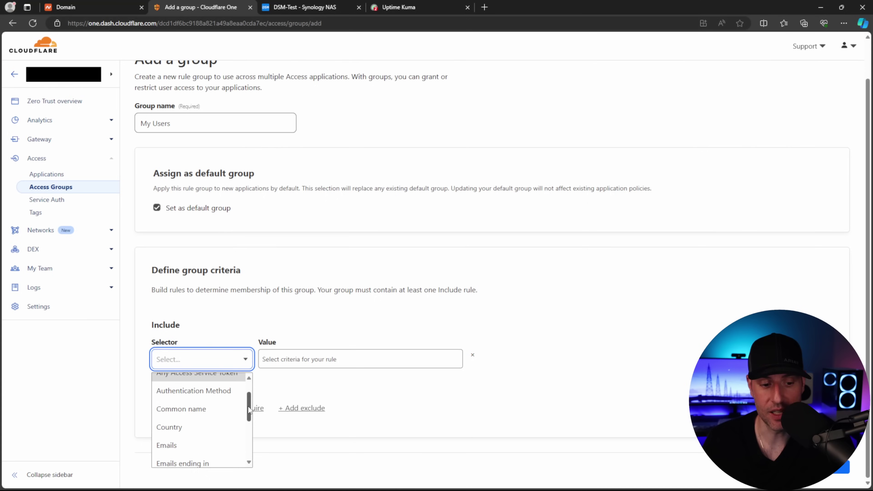
{"action": "left_click", "coordinate": [193, 447]}
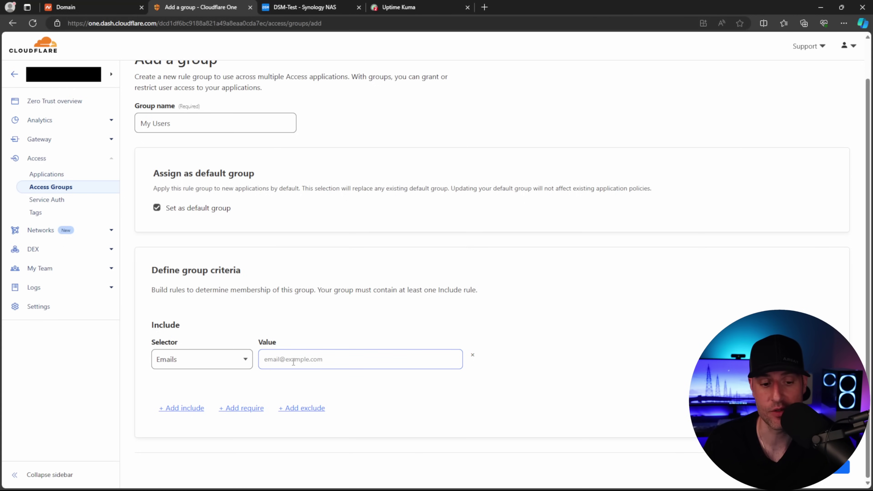
{"action": "key", "text": "ctrl+v"}
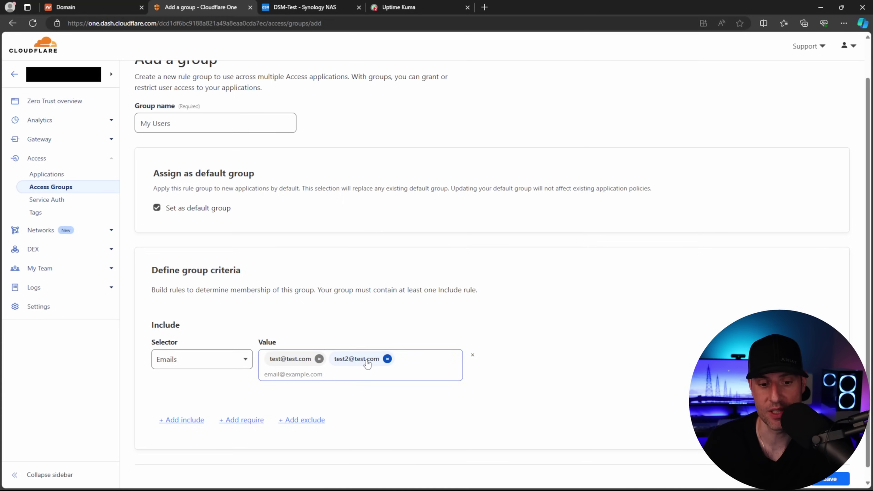
{"action": "left_click", "coordinate": [387, 359]}
{"action": "left_click", "coordinate": [318, 361]}
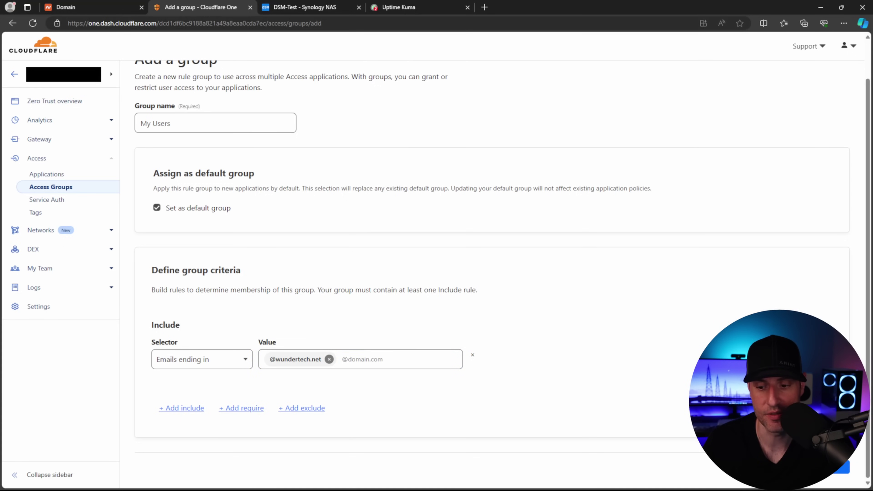
{"action": "left_click", "coordinate": [840, 467]}
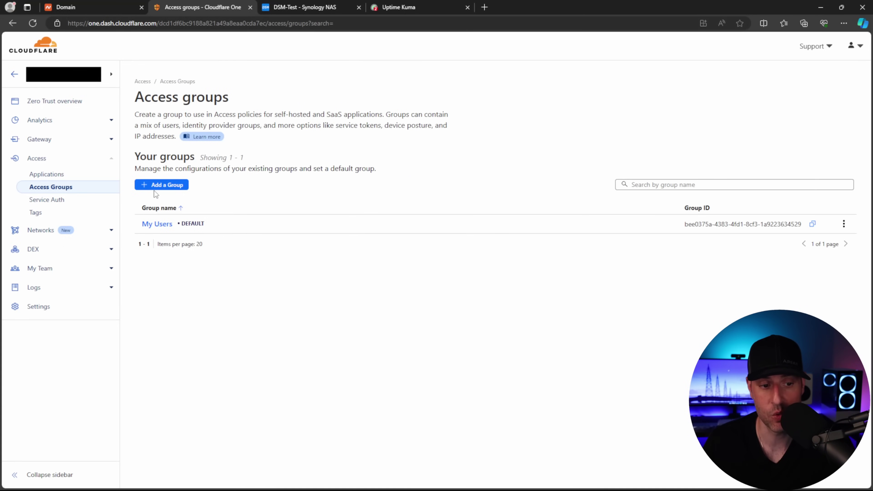
Start a new access group named My Country with an include rule for the country United States
{"action": "left_click", "coordinate": [158, 186]}
{"action": "scroll", "coordinate": [217, 270], "scroll_direction": "down", "scroll_amount": 2}
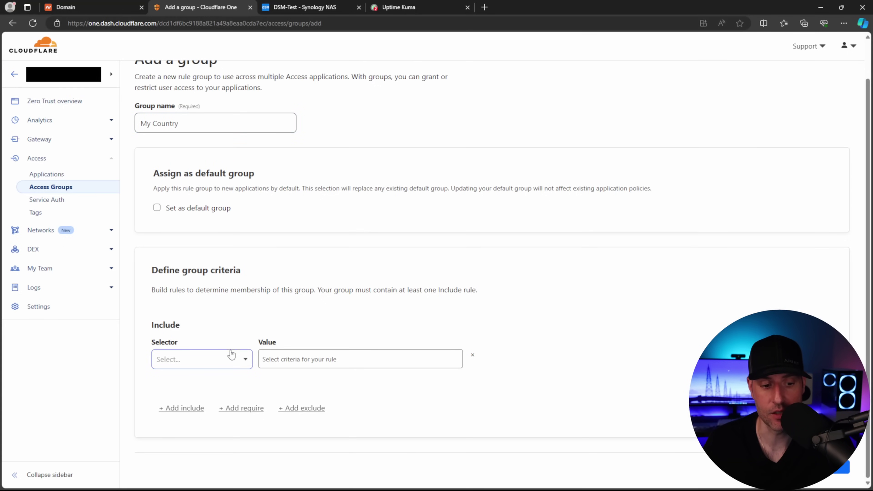
{"action": "left_click", "coordinate": [231, 357]}
{"action": "left_click", "coordinate": [203, 454]}
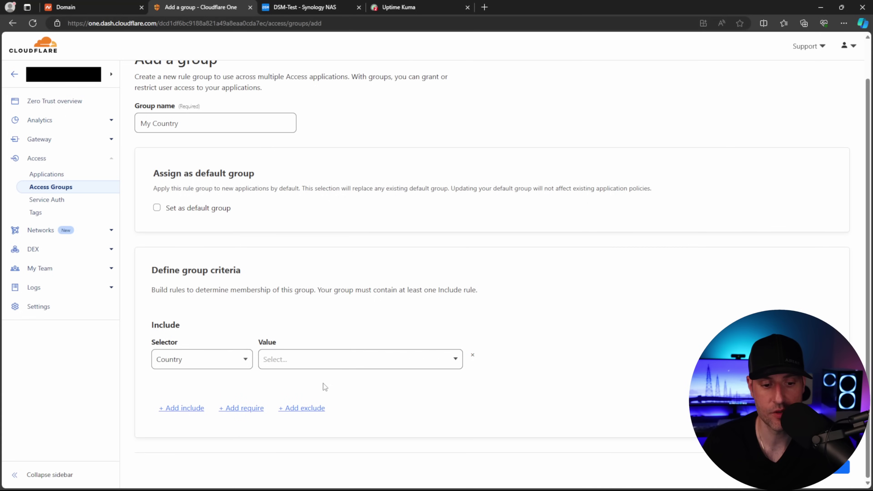
{"action": "left_click", "coordinate": [323, 361]}
{"action": "type", "text": "united"}
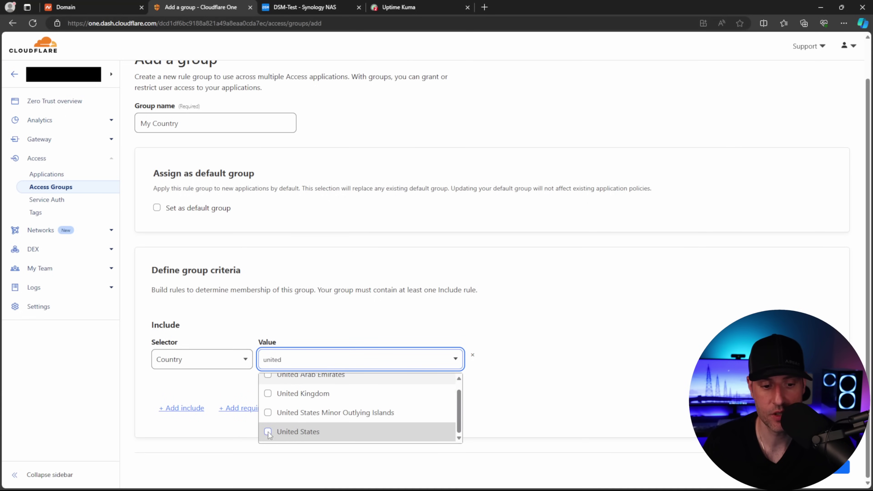
{"action": "left_click", "coordinate": [277, 431]}
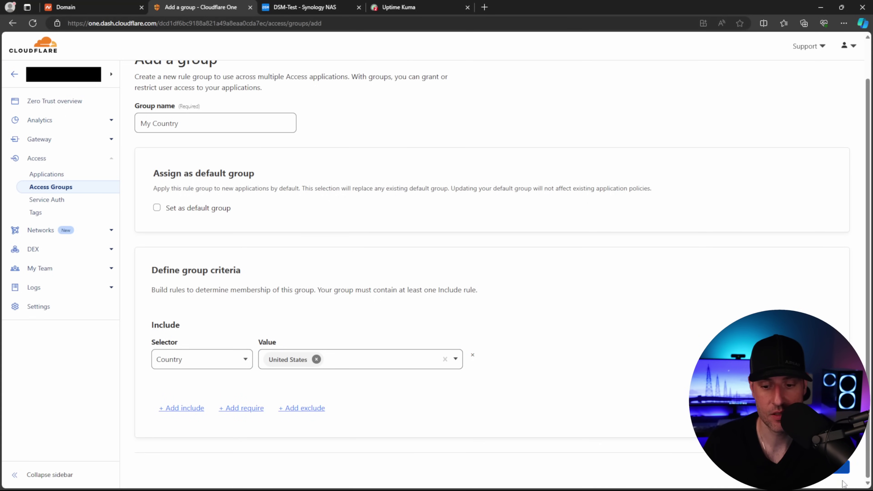
Save the My Country access group and check the include rule in its details
{"action": "left_click", "coordinate": [839, 473]}
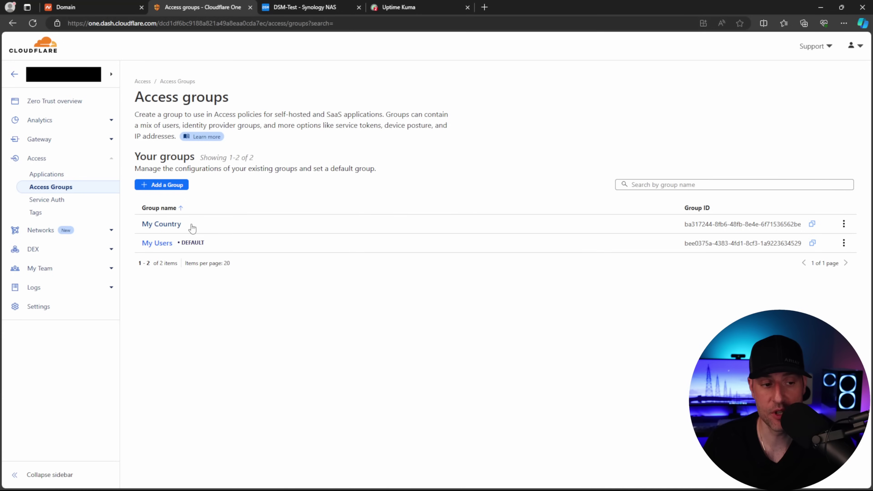
{"action": "left_click", "coordinate": [178, 224]}
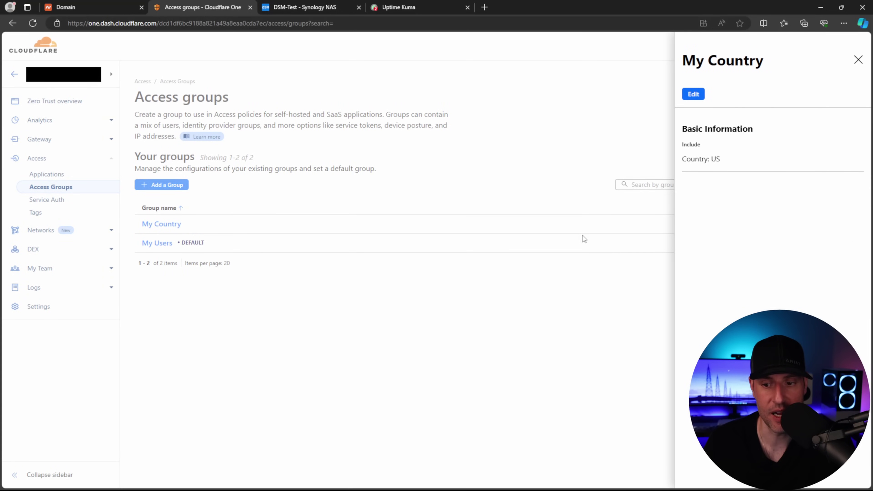
{"action": "left_click", "coordinate": [468, 343]}
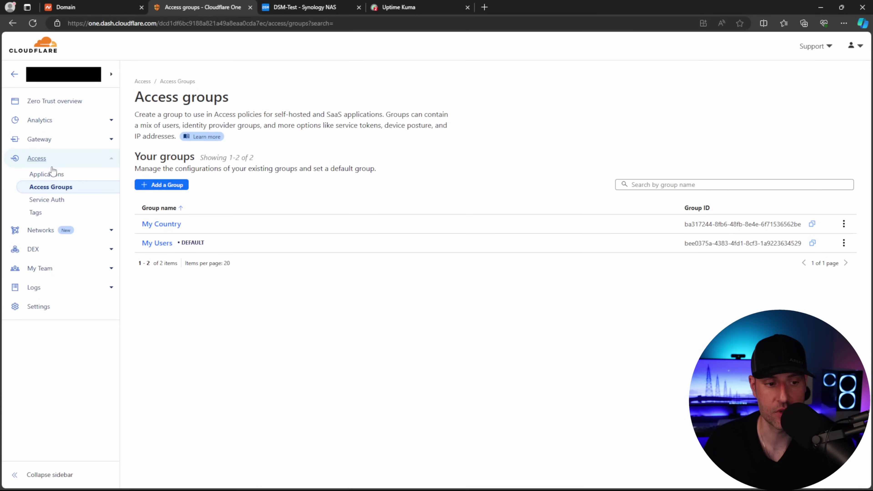
Start a new self-hosted application named NAS and look through the session duration options, keeping 24 hours
{"action": "left_click", "coordinate": [57, 175]}
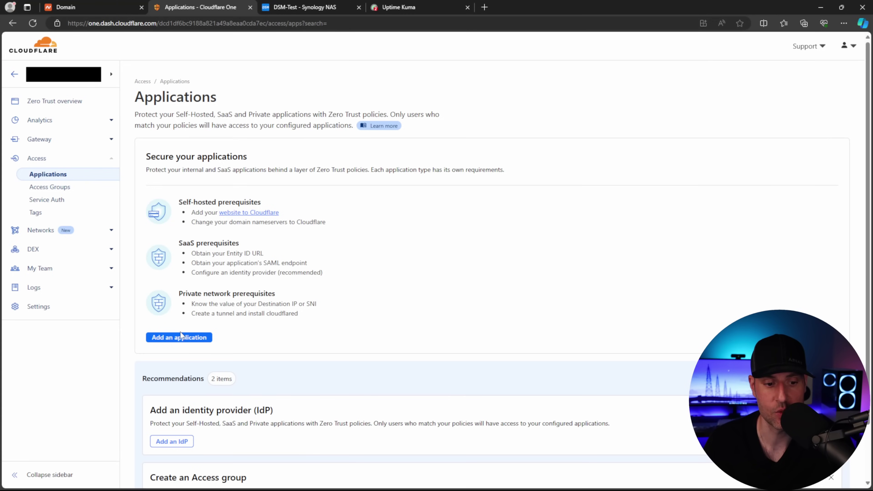
{"action": "left_click", "coordinate": [181, 336]}
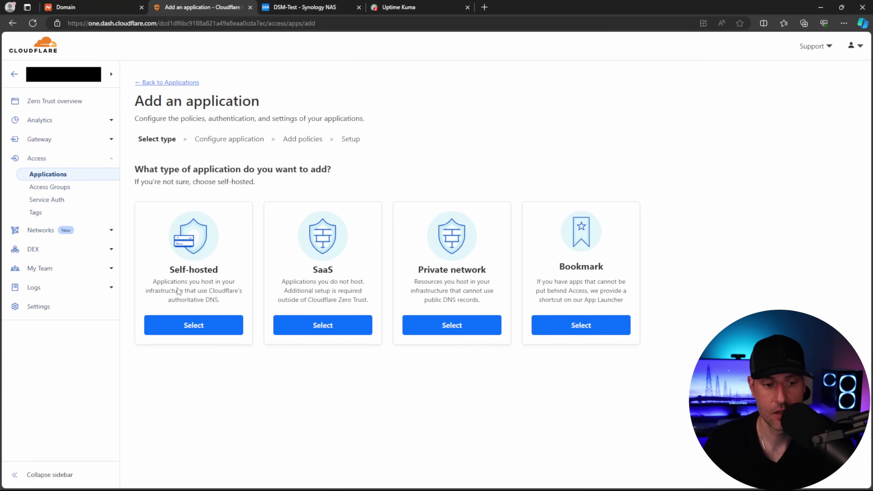
{"action": "left_click", "coordinate": [195, 326]}
{"action": "type", "text": "NAS"}
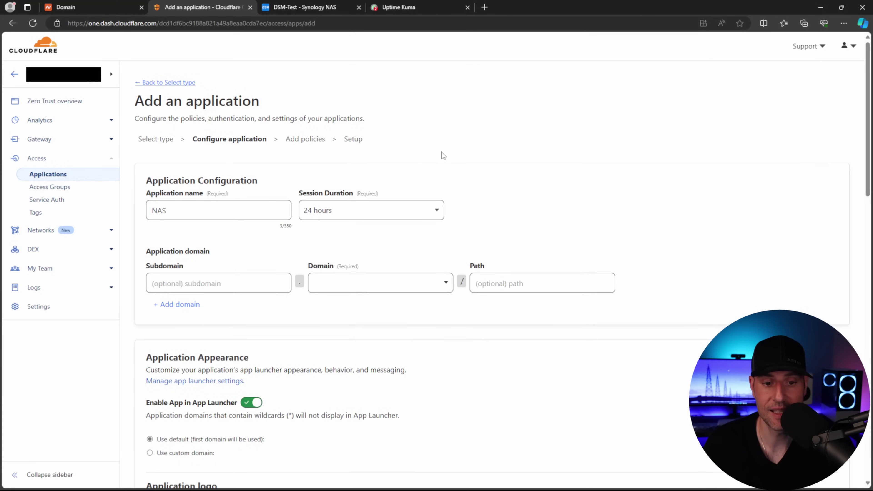
{"action": "left_click", "coordinate": [404, 213]}
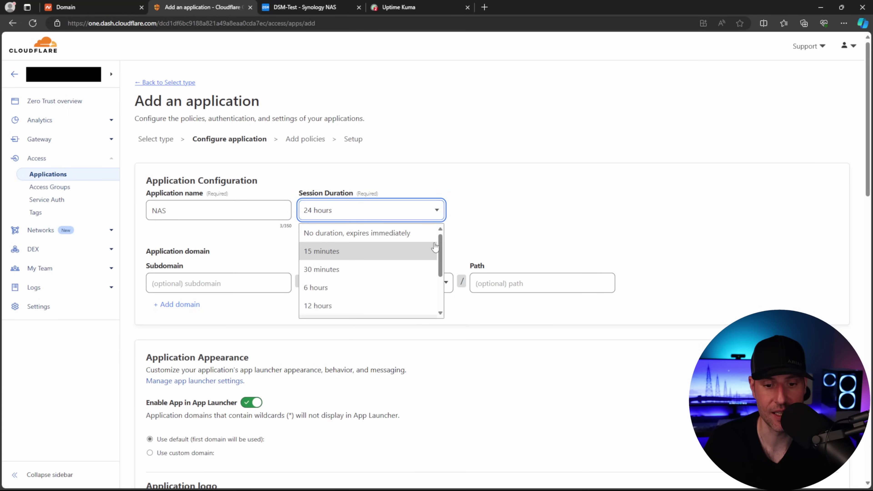
{"action": "scroll", "coordinate": [435, 246], "scroll_direction": "down", "scroll_amount": 2}
{"action": "scroll", "coordinate": [437, 265], "scroll_direction": "up", "scroll_amount": 2}
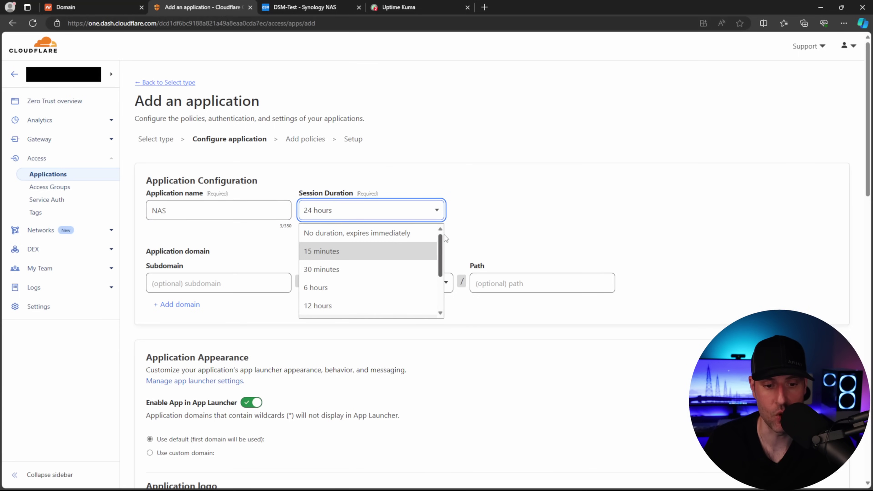
{"action": "left_click", "coordinate": [532, 217]}
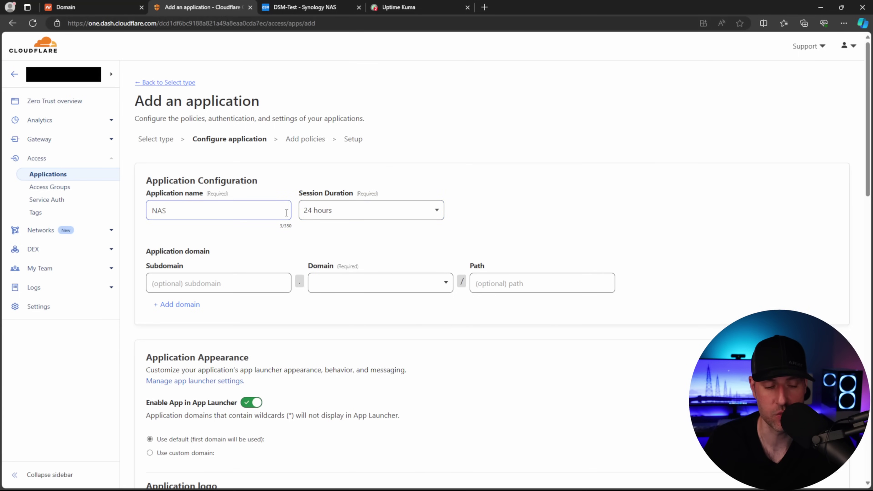
Choose the domain dehomelab.net for the NAS application, try the wildcard subdomain *, and replace it with nas
{"action": "scroll", "coordinate": [216, 239], "scroll_direction": "down", "scroll_amount": 1}
{"action": "left_click", "coordinate": [216, 239]}
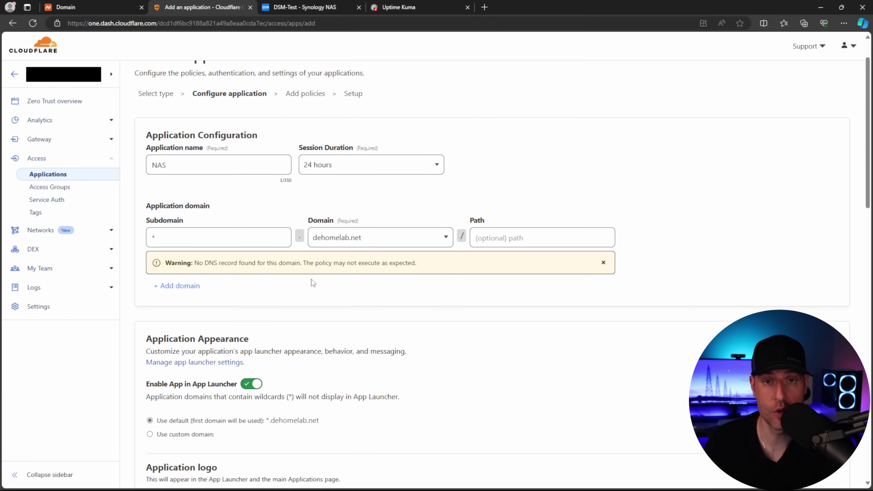
{"action": "left_click", "coordinate": [228, 241]}
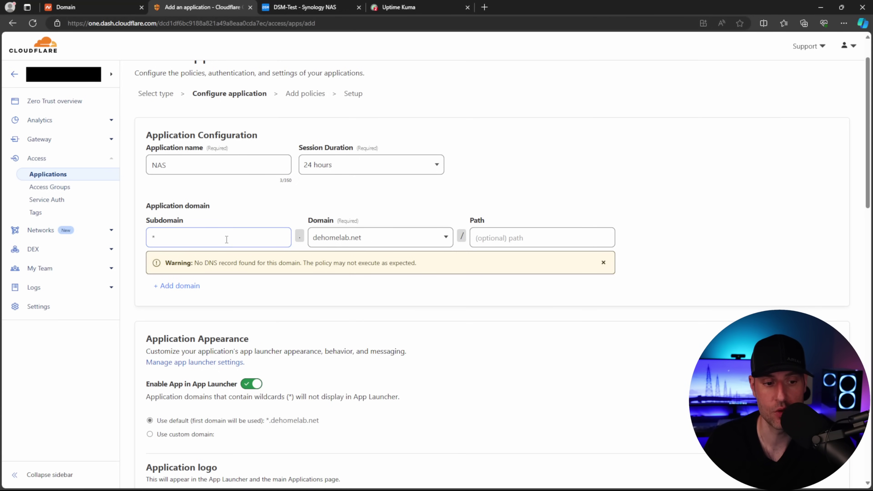
{"action": "key", "text": "BackSpace"}
{"action": "type", "text": "nas"}
{"action": "left_click", "coordinate": [460, 203]}
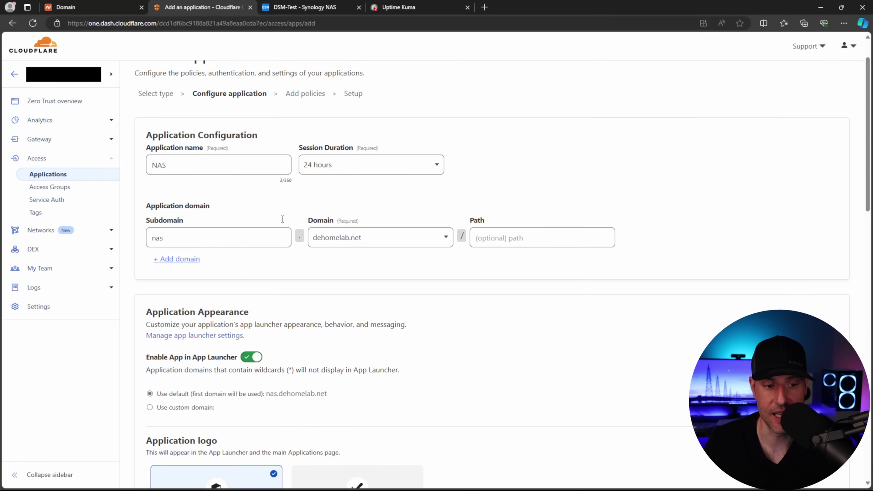
Review the NAS application's launcher appearance, logo, tags, block page and identity provider settings
{"action": "scroll", "coordinate": [353, 220], "scroll_direction": "down", "scroll_amount": 2}
{"action": "scroll", "coordinate": [398, 262], "scroll_direction": "down", "scroll_amount": 2}
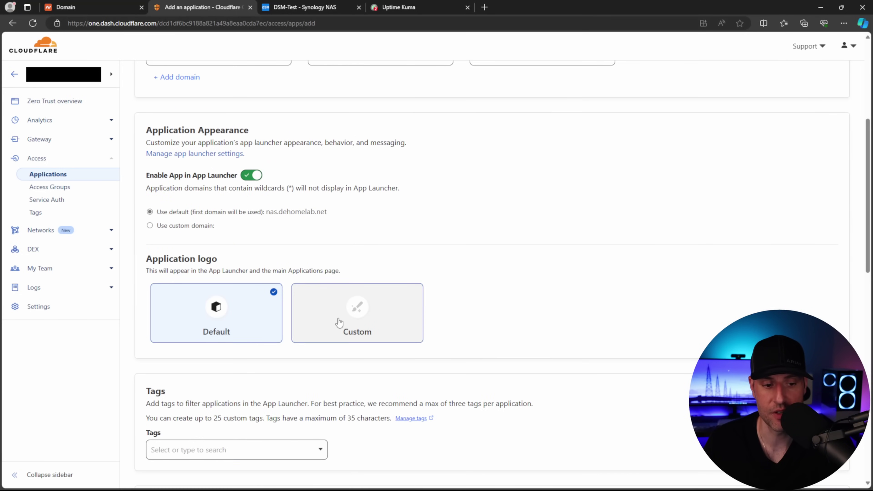
{"action": "scroll", "coordinate": [341, 321], "scroll_direction": "down", "scroll_amount": 1}
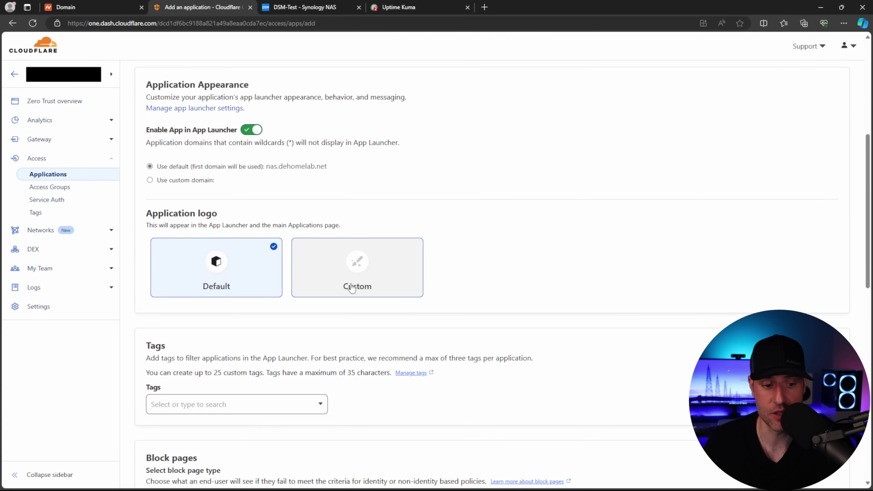
{"action": "scroll", "coordinate": [351, 287], "scroll_direction": "down", "scroll_amount": 3}
{"action": "scroll", "coordinate": [321, 282], "scroll_direction": "up", "scroll_amount": 2}
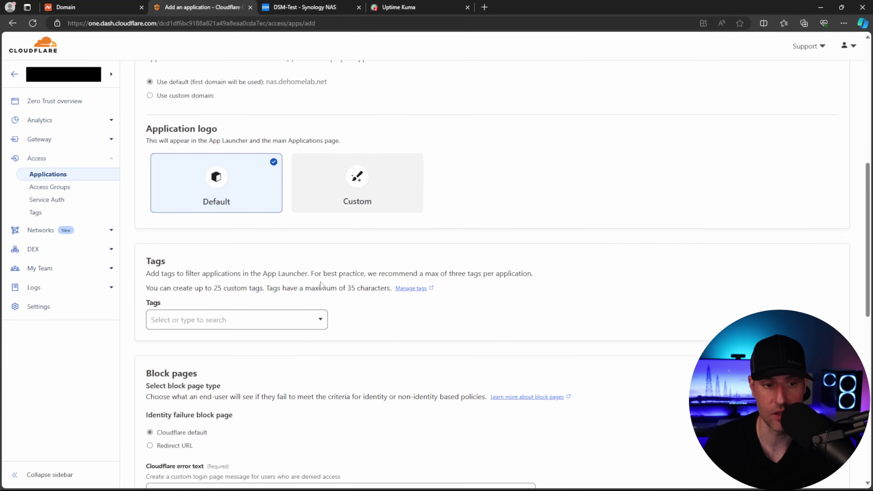
{"action": "scroll", "coordinate": [320, 282], "scroll_direction": "down", "scroll_amount": 4}
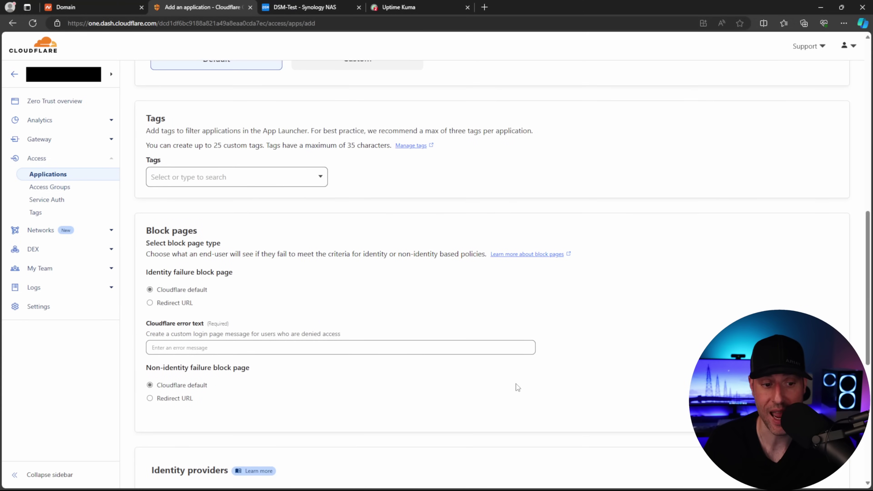
{"action": "scroll", "coordinate": [277, 304], "scroll_direction": "down", "scroll_amount": 5}
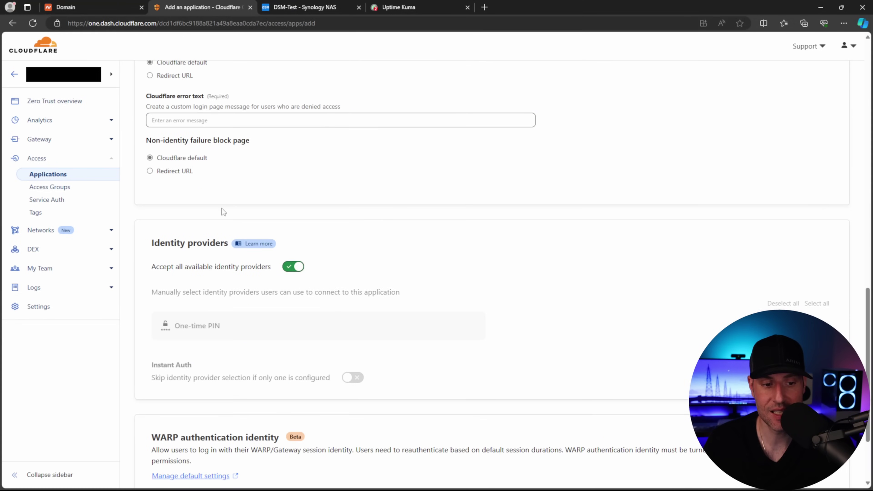
{"action": "scroll", "coordinate": [215, 303], "scroll_direction": "down", "scroll_amount": 2}
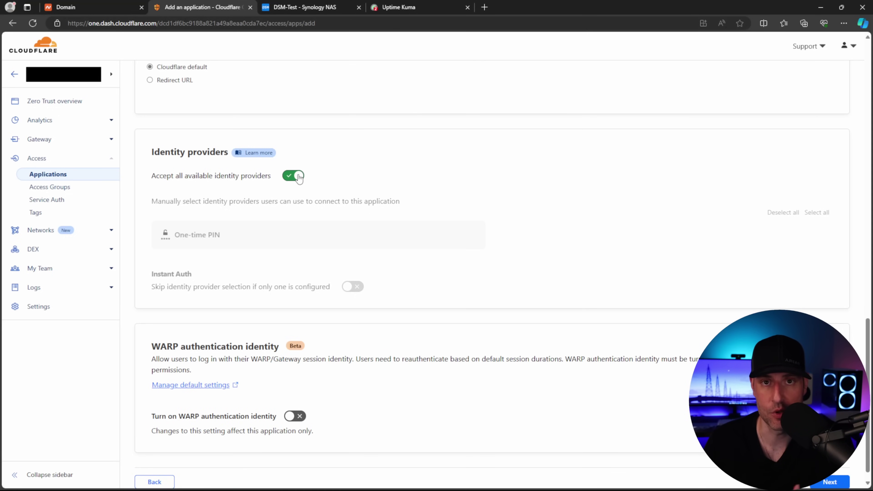
Try limiting the NAS application to manually selected identity providers, and turn accepting all available providers back on
{"action": "left_click", "coordinate": [294, 177]}
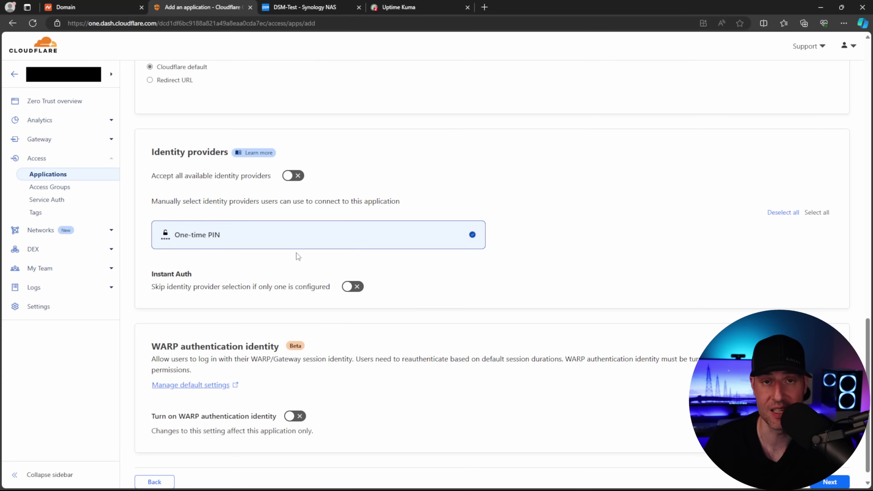
{"action": "scroll", "coordinate": [282, 179], "scroll_direction": "down", "scroll_amount": 1}
{"action": "left_click", "coordinate": [292, 160]}
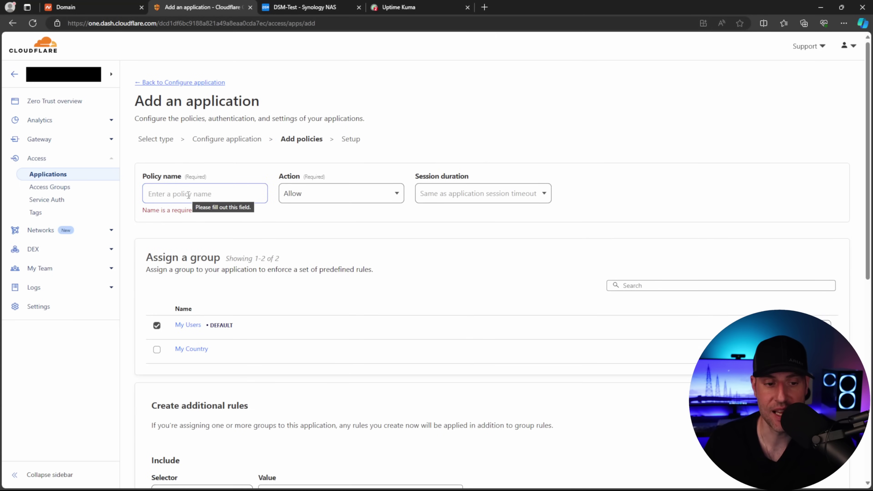
{"action": "left_click", "coordinate": [288, 162]}
Name the policy NAS Access, keep its Allow action and My Users group, and finish adding the NAS application with default setup settings
{"action": "left_click", "coordinate": [213, 193]}
{"action": "type", "text": "NAS Access"}
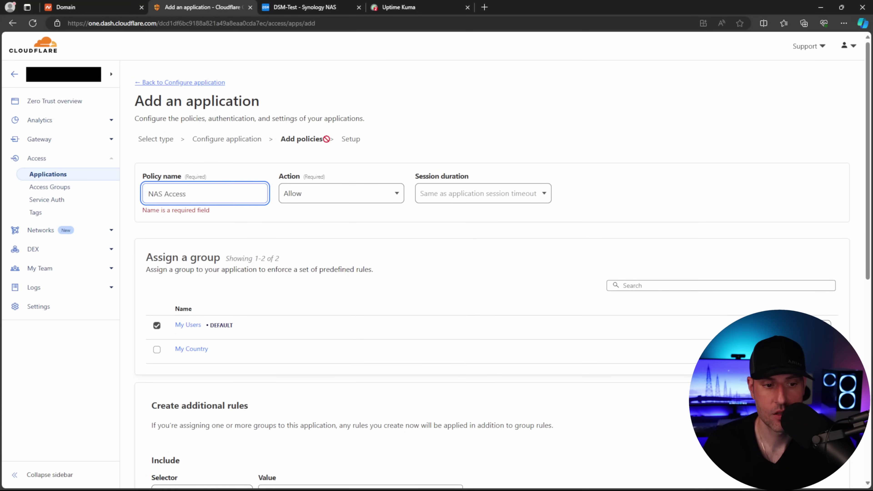
{"action": "left_click", "coordinate": [444, 128]}
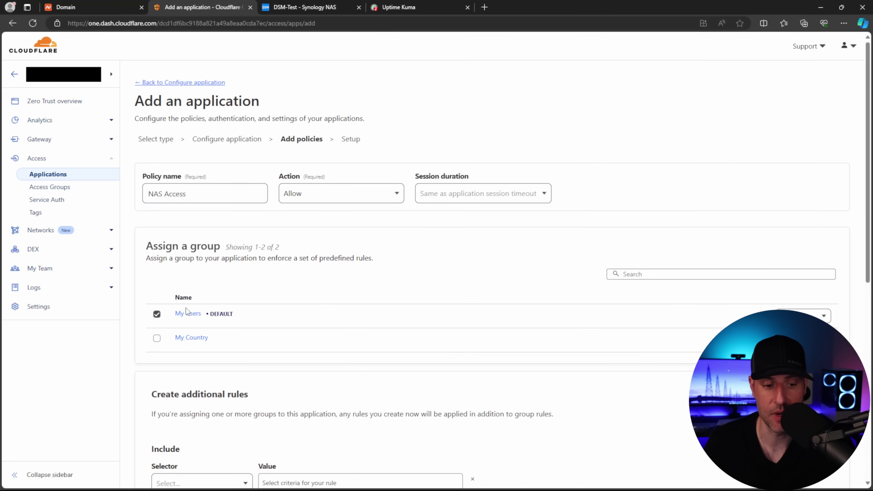
{"action": "scroll", "coordinate": [251, 294], "scroll_direction": "down", "scroll_amount": 5}
{"action": "scroll", "coordinate": [251, 295], "scroll_direction": "down", "scroll_amount": 5}
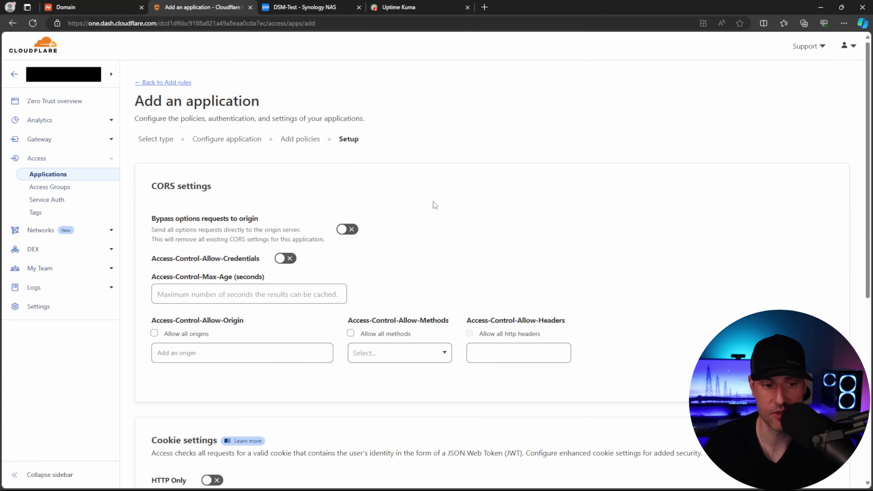
{"action": "scroll", "coordinate": [351, 199], "scroll_direction": "down", "scroll_amount": 9}
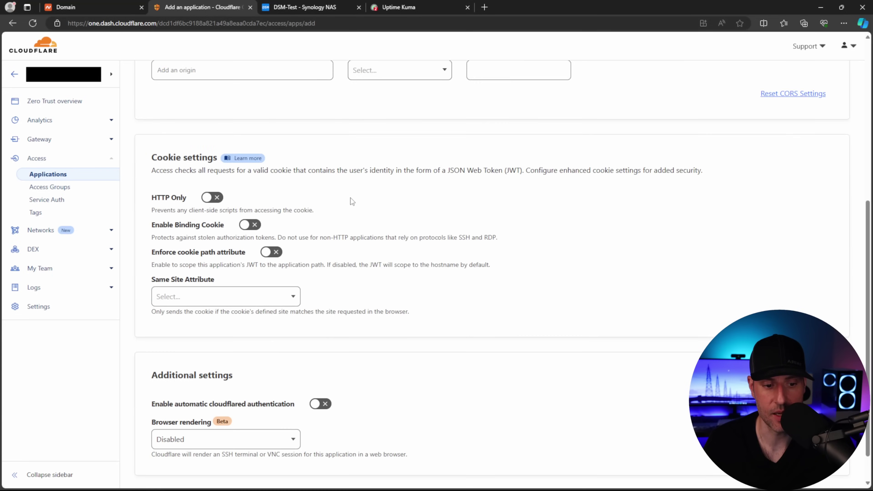
{"action": "left_click", "coordinate": [840, 467]}
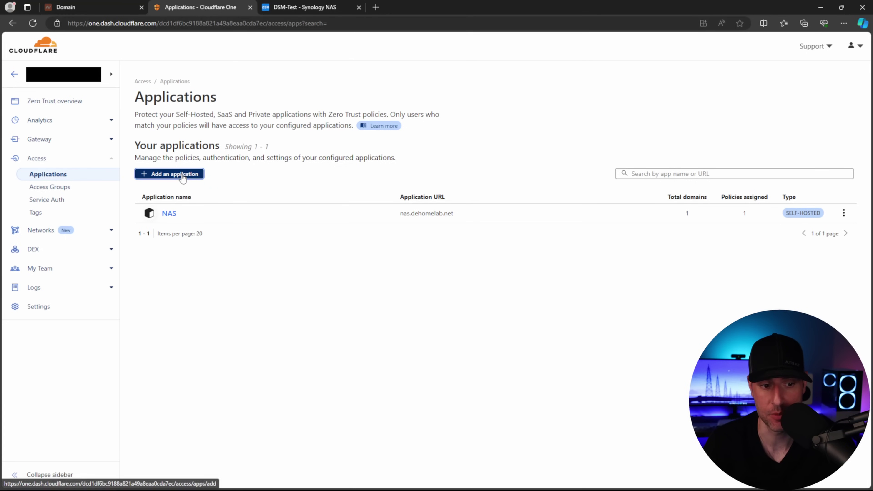
Configure a new self-hosted application named Uptime Kuma at uptimekuma.dehomelab.net with a 24-hour session, and continue to its policies
{"action": "left_click", "coordinate": [175, 174]}
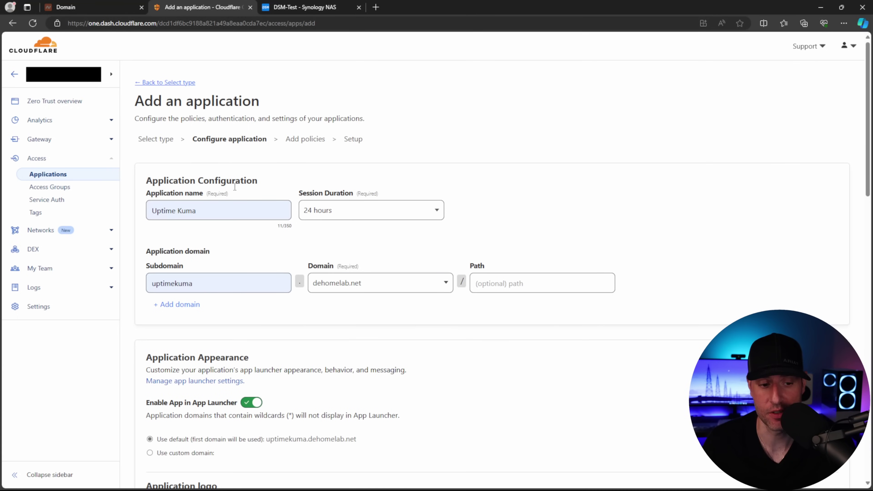
{"action": "scroll", "coordinate": [283, 217], "scroll_direction": "down", "scroll_amount": 1}
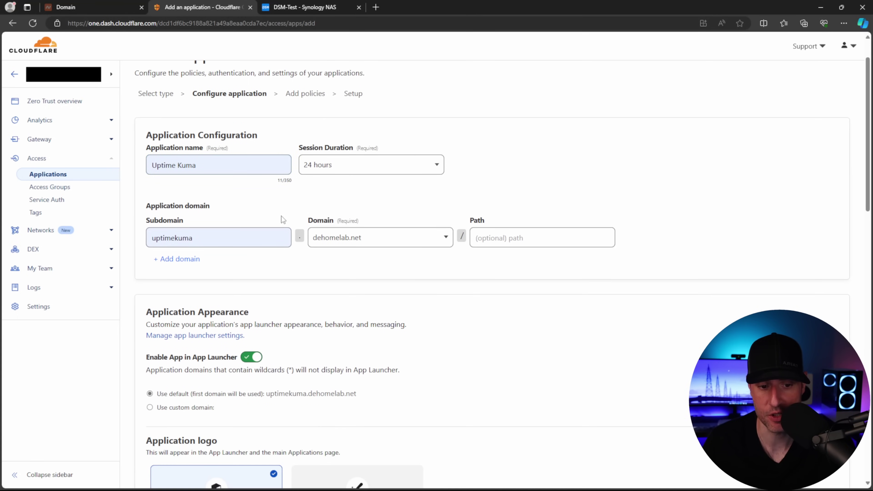
{"action": "scroll", "coordinate": [282, 216], "scroll_direction": "down", "scroll_amount": 10}
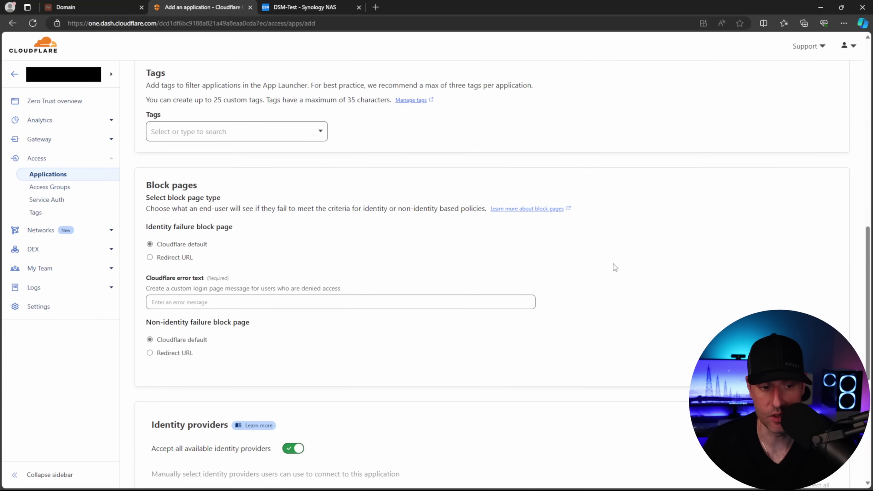
{"action": "scroll", "coordinate": [615, 268], "scroll_direction": "down", "scroll_amount": 6}
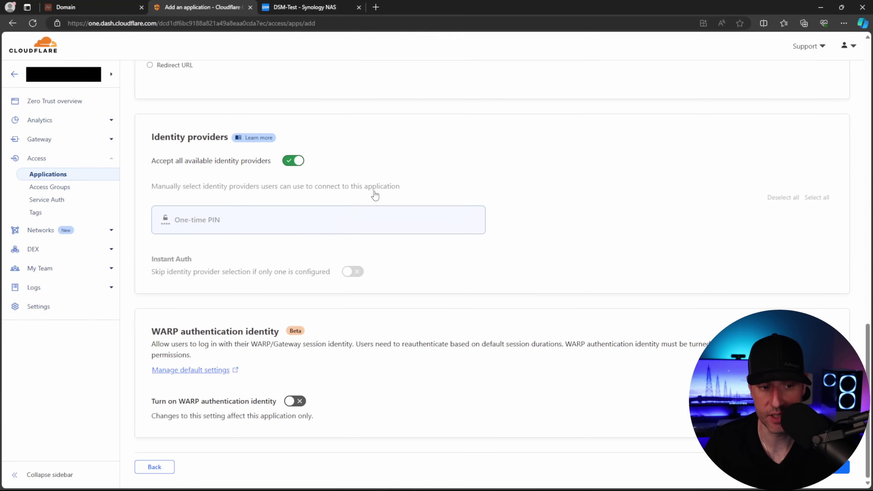
{"action": "left_click", "coordinate": [841, 467]}
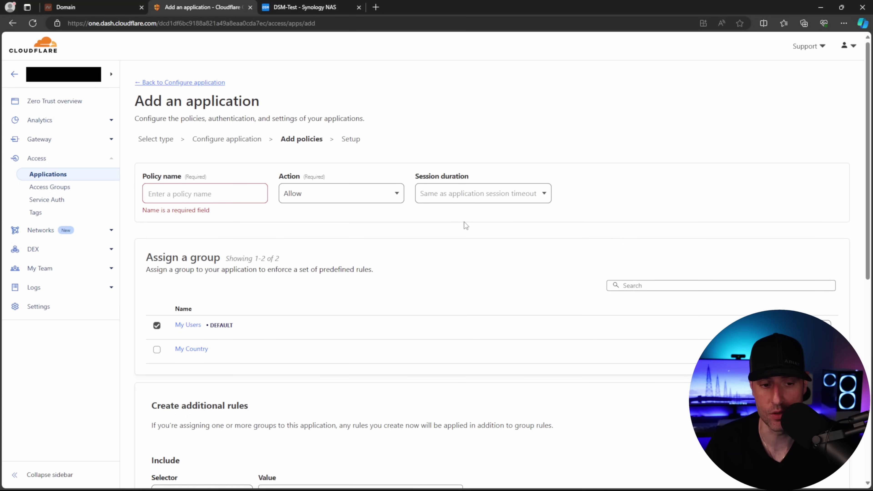
Define a policy named Uptime Kuma with the Bypass action and assign the My Country group to it
{"action": "left_click", "coordinate": [222, 195]}
{"action": "type", "text": "Uptime Kuma"}
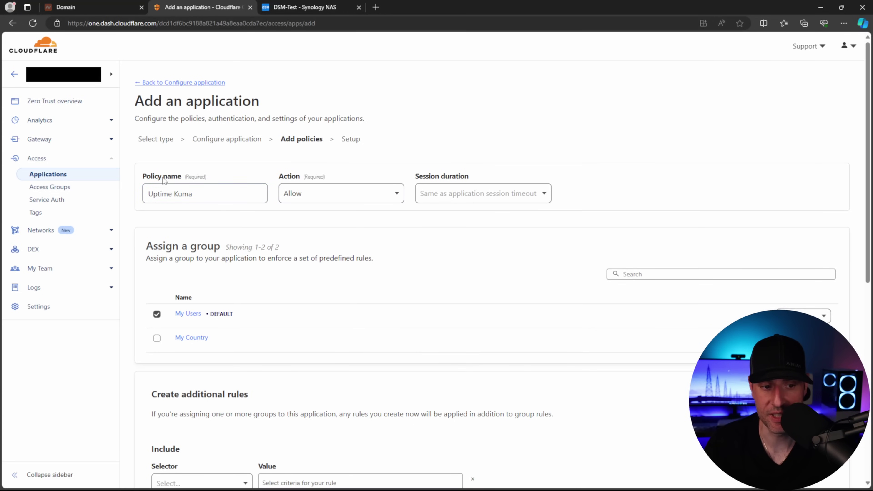
{"action": "left_click", "coordinate": [307, 193]}
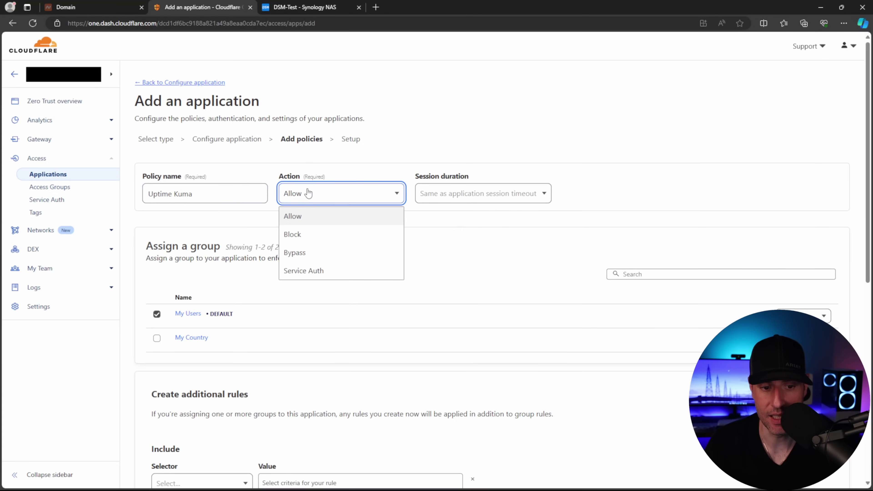
{"action": "left_click", "coordinate": [298, 253]}
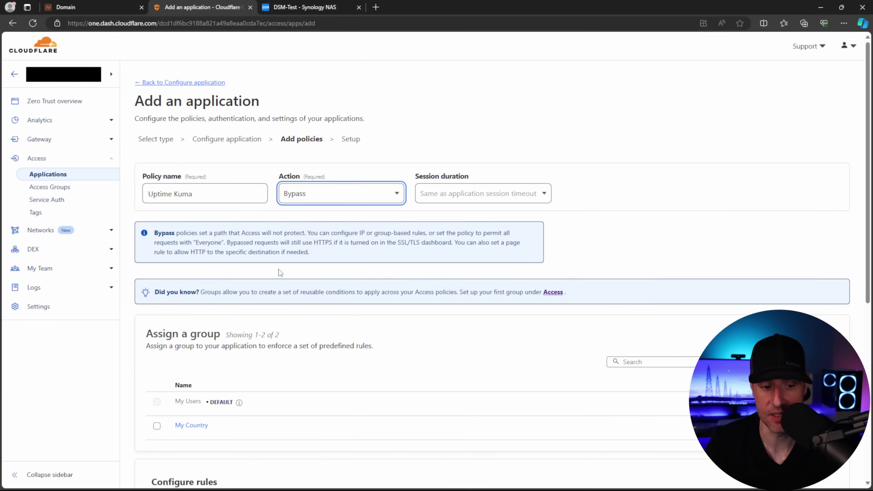
{"action": "scroll", "coordinate": [278, 269], "scroll_direction": "down", "scroll_amount": 4}
{"action": "left_click", "coordinate": [157, 289]}
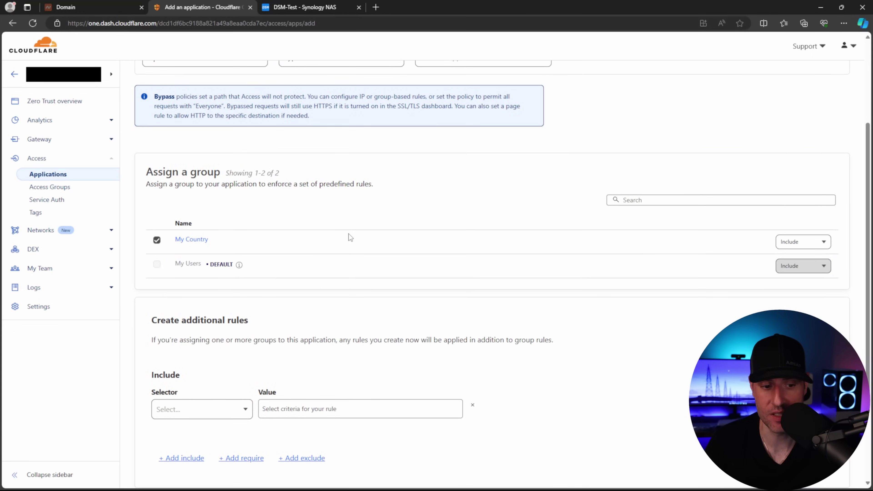
{"action": "scroll", "coordinate": [367, 208], "scroll_direction": "down", "scroll_amount": 4}
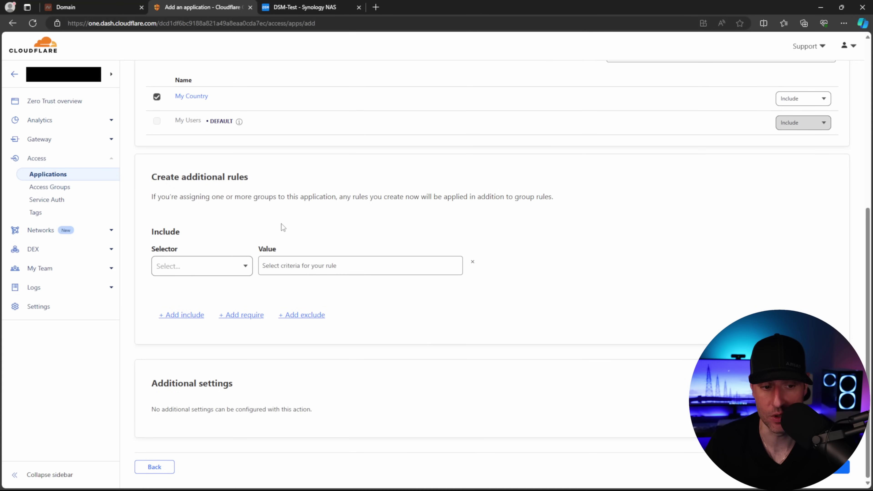
Finish adding the Uptime Kuma application with the default setup settings
{"action": "left_click", "coordinate": [840, 467]}
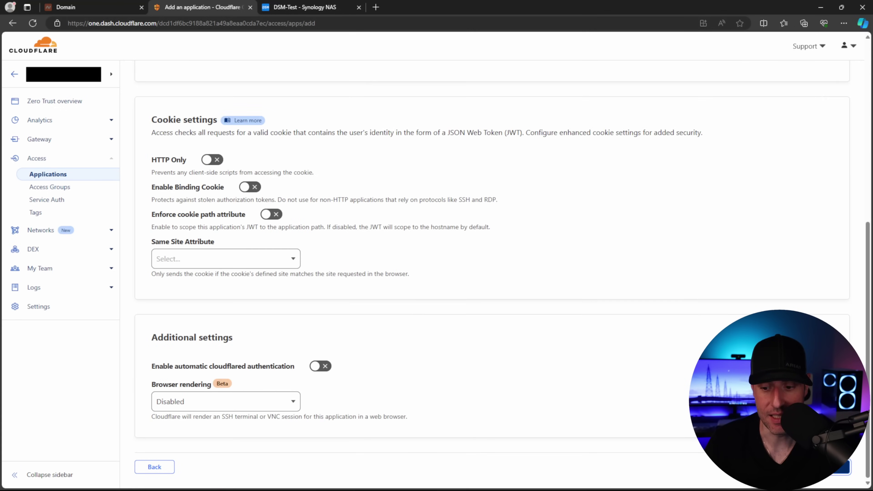
{"action": "left_click", "coordinate": [840, 467]}
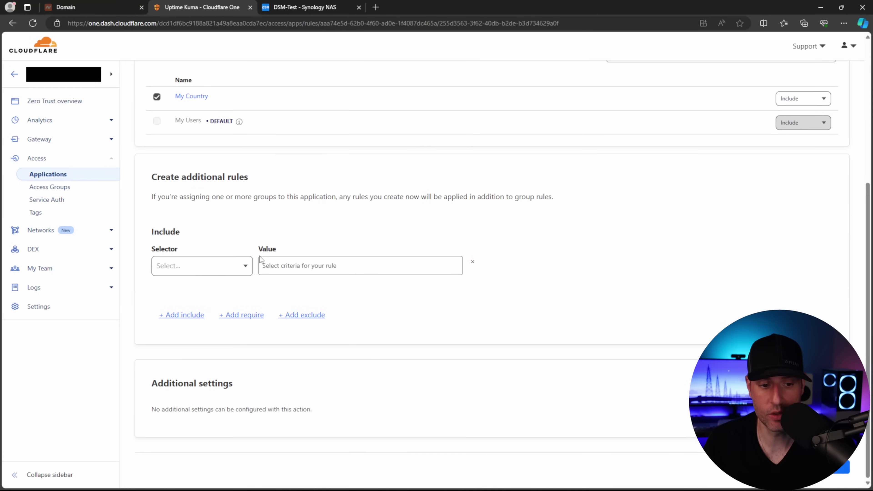
Try adding an Exclude rule to the My Country access group, browse its selector options, and return to the applications without saving
{"action": "scroll", "coordinate": [238, 247], "scroll_direction": "up", "scroll_amount": 3}
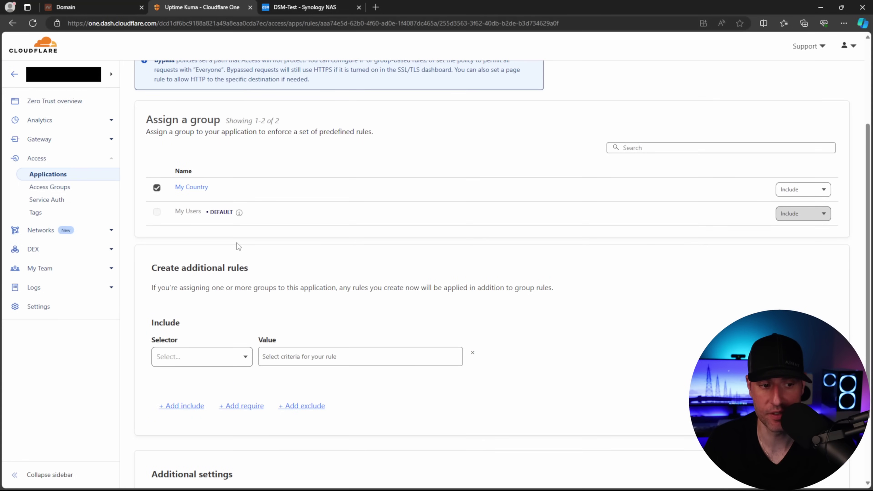
{"action": "left_click", "coordinate": [52, 188]}
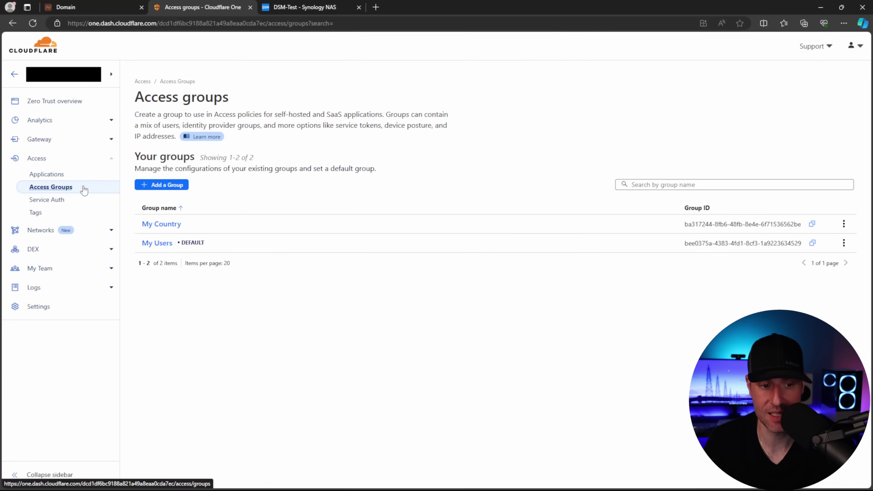
{"action": "left_click", "coordinate": [164, 225]}
{"action": "left_click", "coordinate": [724, 94]}
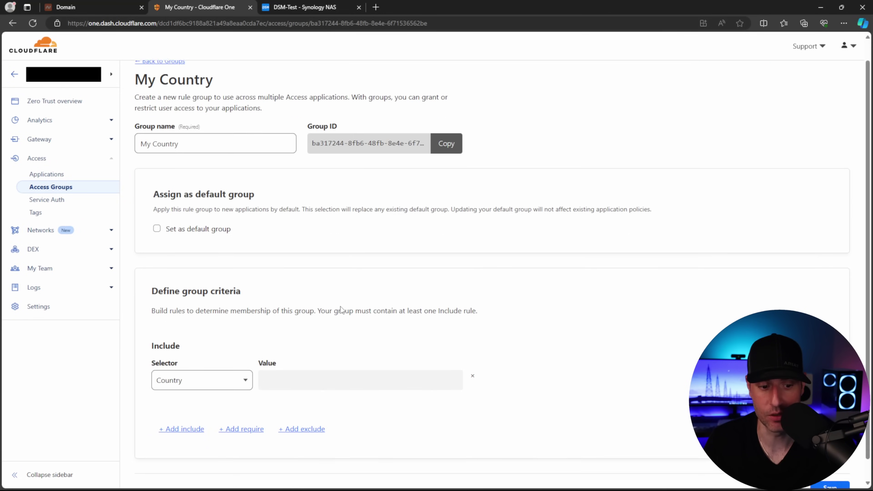
{"action": "scroll", "coordinate": [196, 361], "scroll_direction": "down", "scroll_amount": 1}
{"action": "left_click", "coordinate": [302, 408]}
{"action": "scroll", "coordinate": [258, 344], "scroll_direction": "down", "scroll_amount": 3}
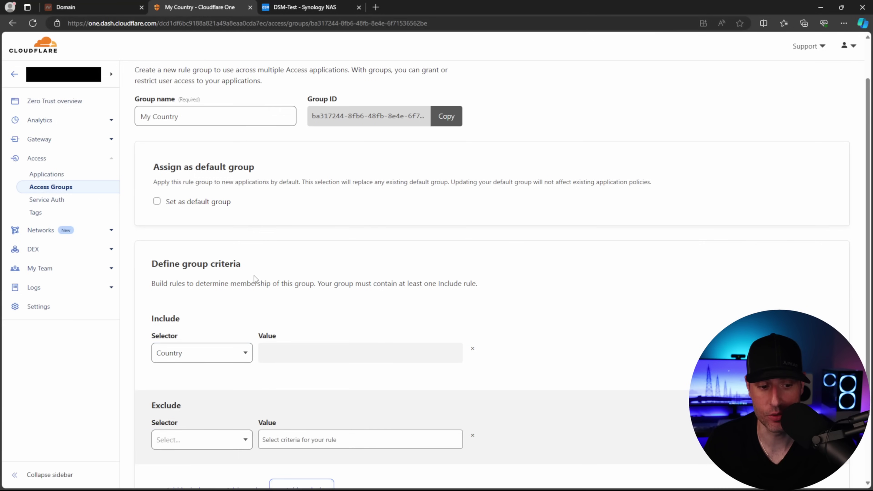
{"action": "left_click", "coordinate": [227, 363]}
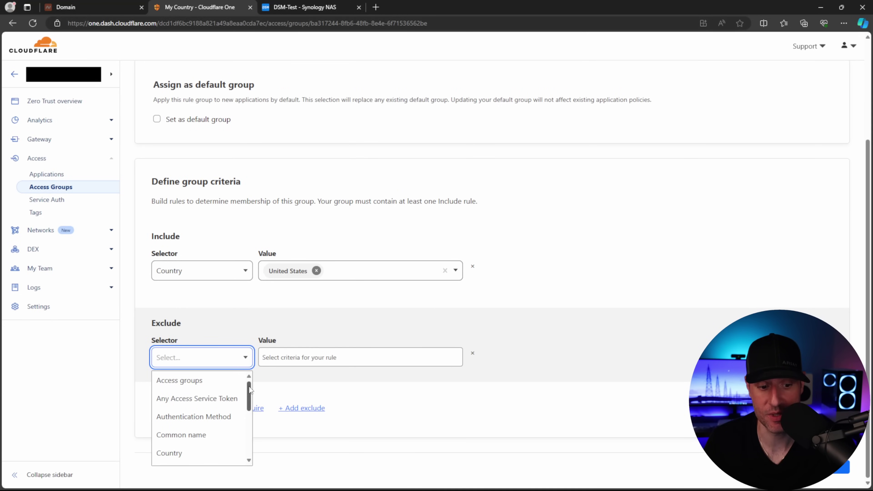
{"action": "scroll", "coordinate": [250, 394], "scroll_direction": "down", "scroll_amount": 1}
{"action": "left_click_drag", "start_coordinate": [250, 392], "coordinate": [250, 405]}
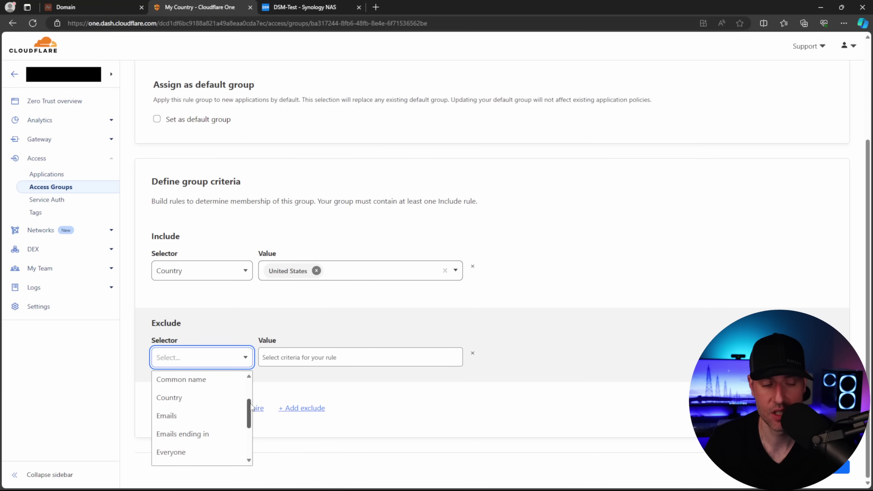
{"action": "left_click", "coordinate": [377, 178]}
{"action": "left_click", "coordinate": [81, 178]}
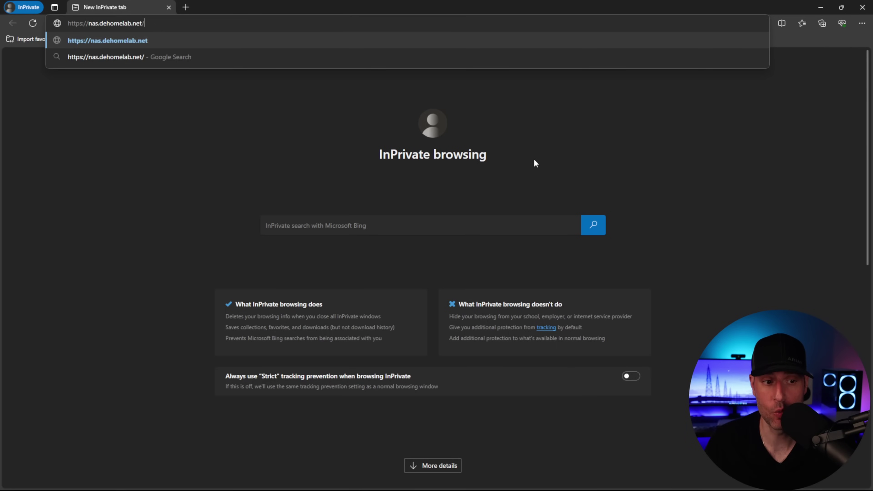
Open nas.dehomelab.net in an InPrivate window and sign in to Cloudflare Access with the emailed verification code
{"action": "key", "text": "Return"}
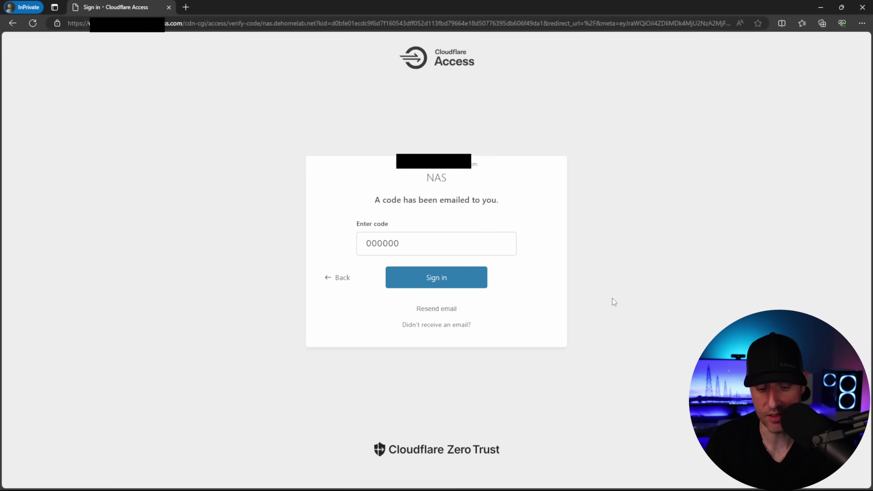
{"action": "key", "text": "ctrl+v"}
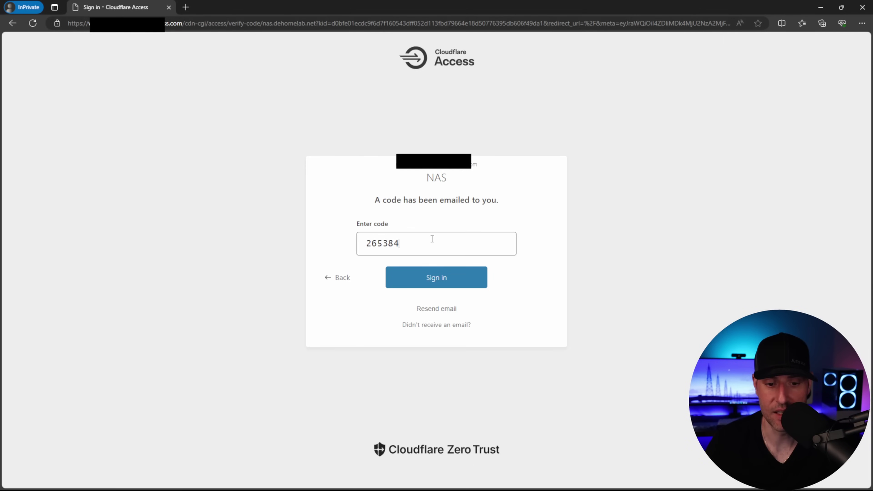
{"action": "left_click", "coordinate": [436, 278]}
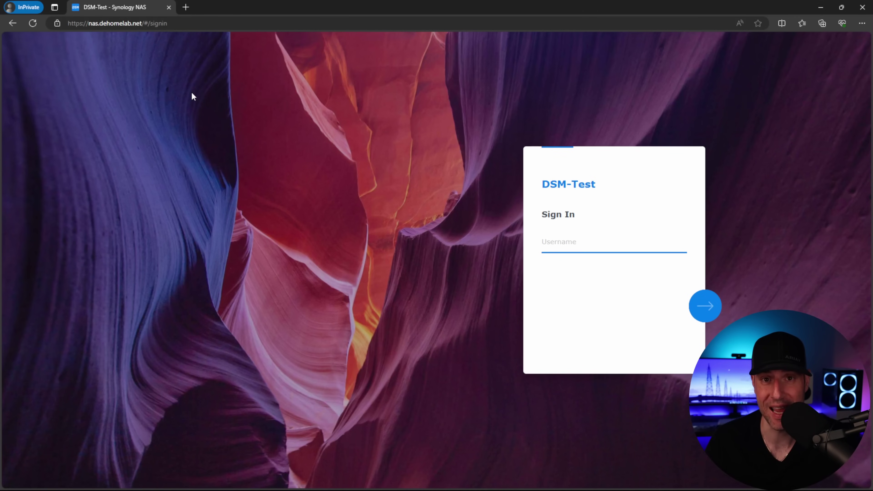
Test access to uptimekuma.dehomelab.net in a new InPrivate tab
{"action": "key", "text": "ctrl+t"}
{"action": "type", "text": "uptimekuma.dehomelab.net"}
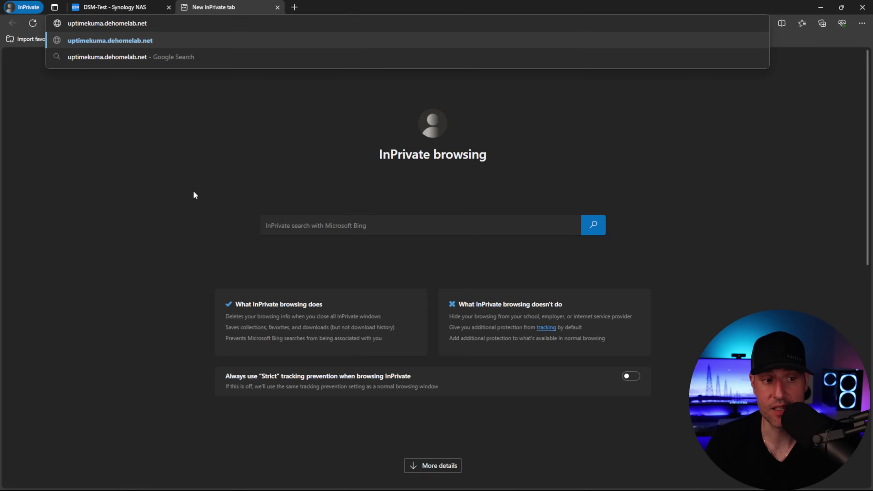
{"action": "key", "text": "Return"}
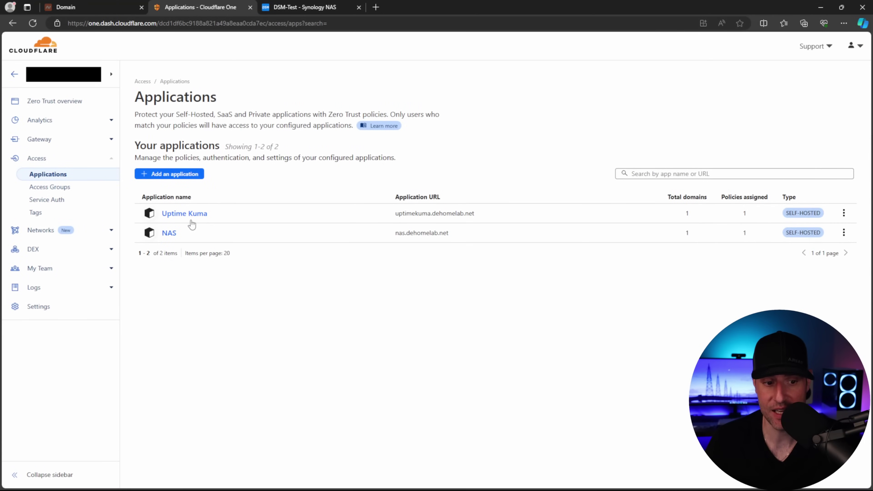
Open the Uptime Kuma application's policy for editing and review its Bypass explanation and assigned group
{"action": "left_click", "coordinate": [186, 213]}
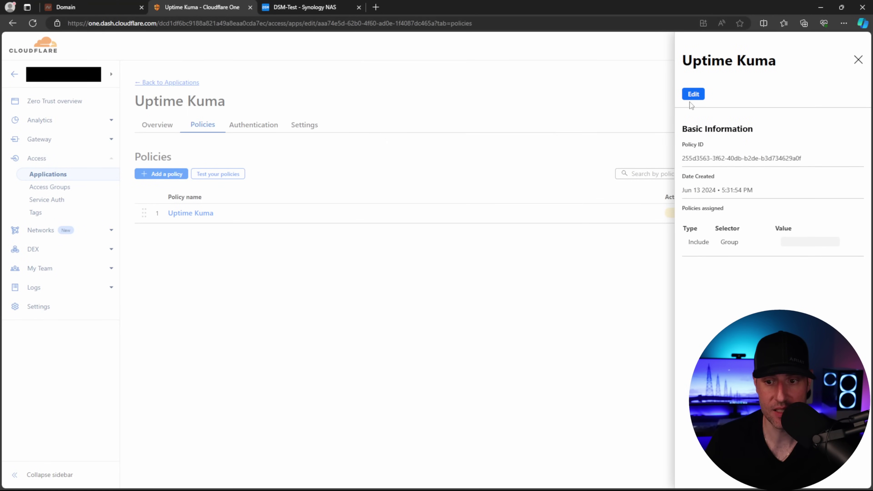
{"action": "left_click", "coordinate": [693, 94]}
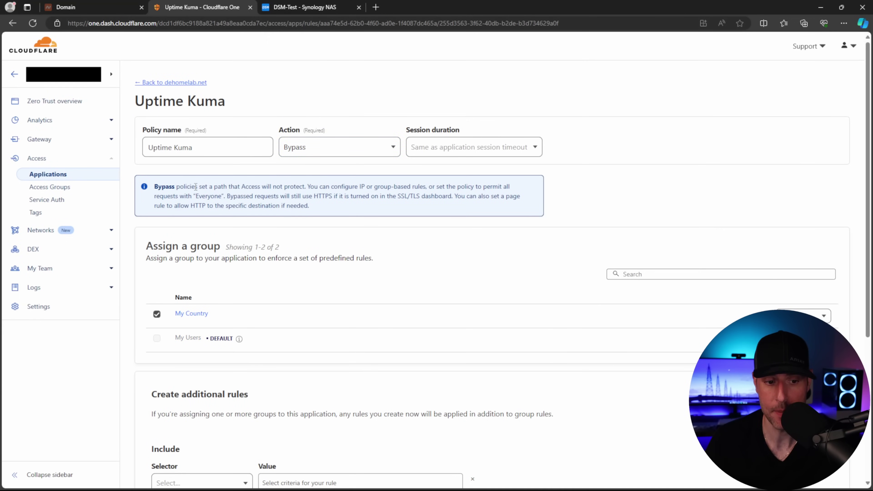
{"action": "left_click_drag", "start_coordinate": [195, 185], "coordinate": [217, 195]}
{"action": "left_click", "coordinate": [229, 196]}
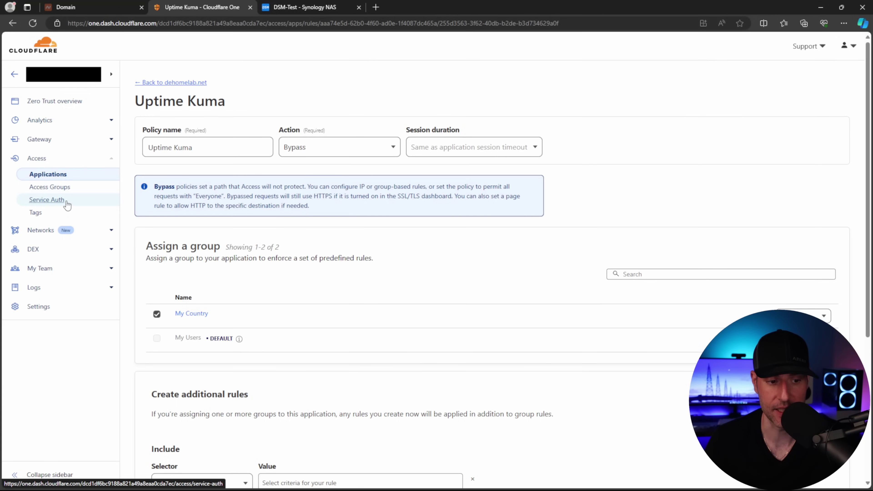
{"action": "left_click", "coordinate": [168, 87]}
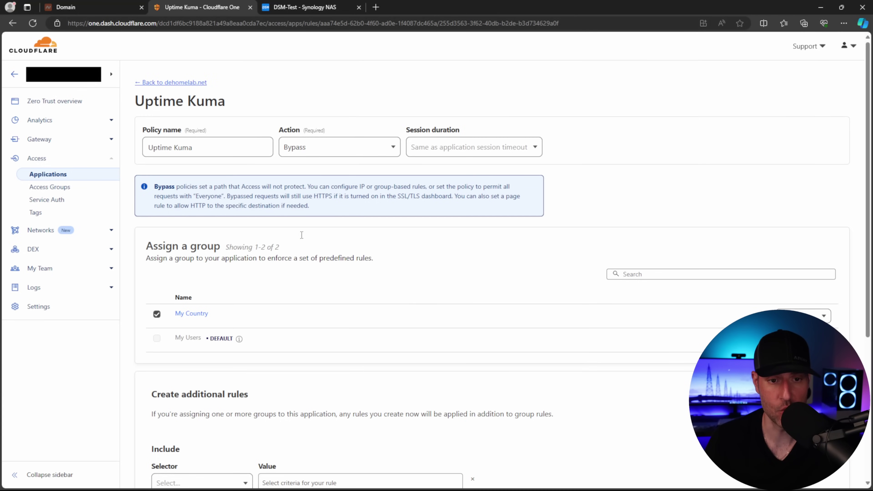